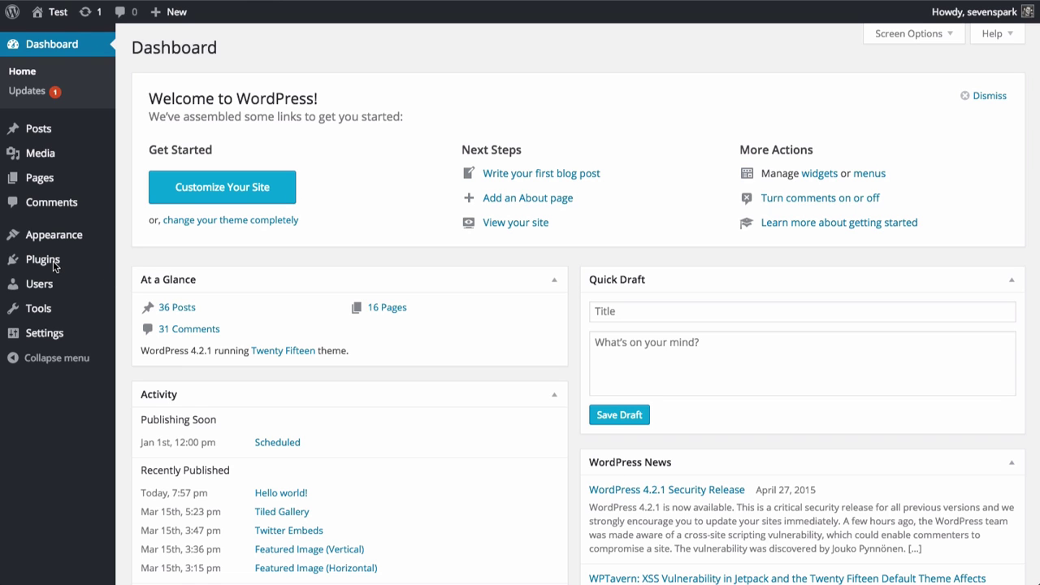
# Open the page for adding new plugins and search the plugin directory for ShiftNav
pyautogui.moveTo(51, 260)
pyautogui.click(145, 287)
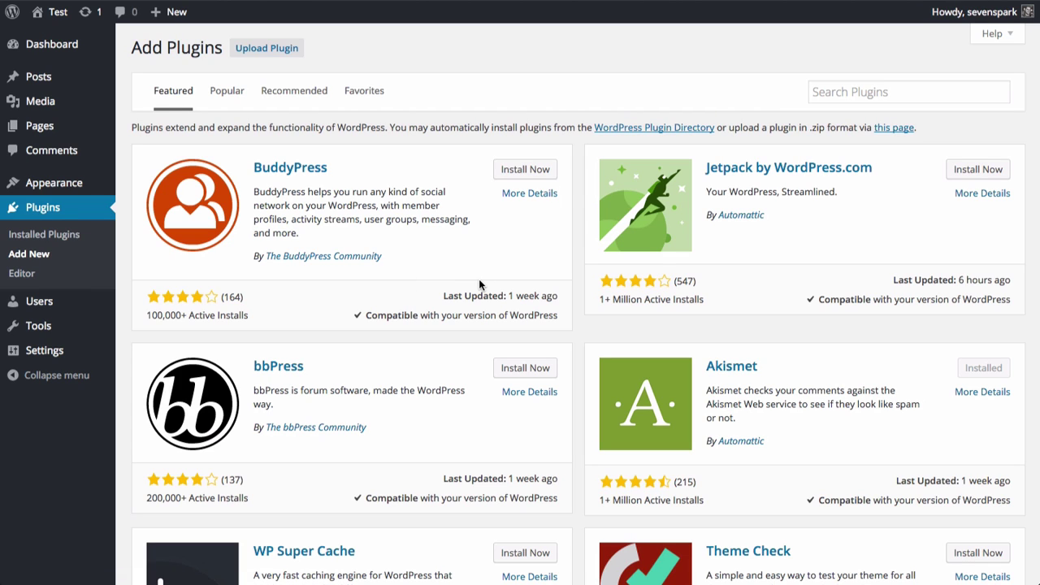
pyautogui.click(825, 94)
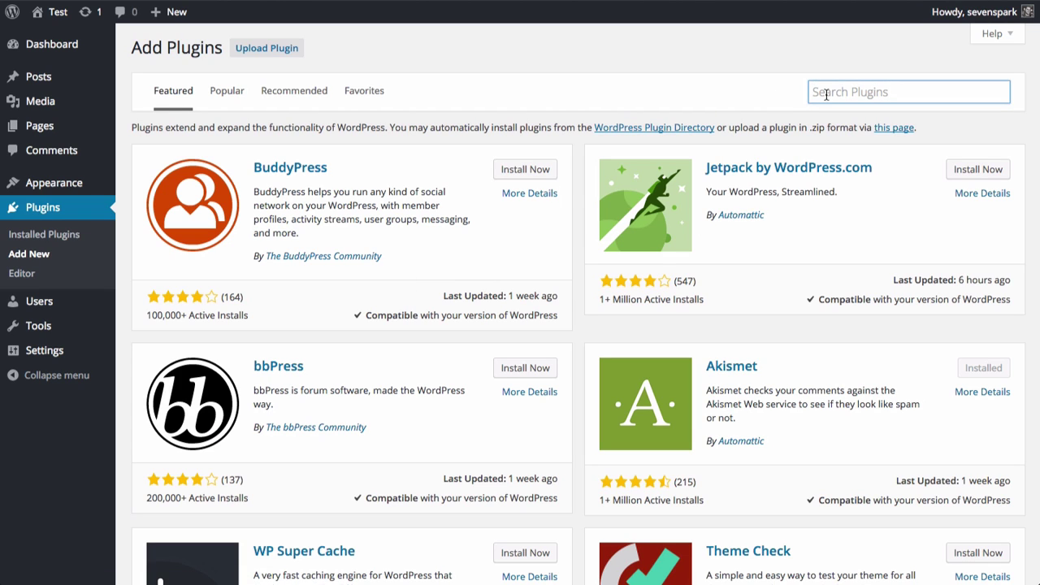
pyautogui.write('ShiftNav')
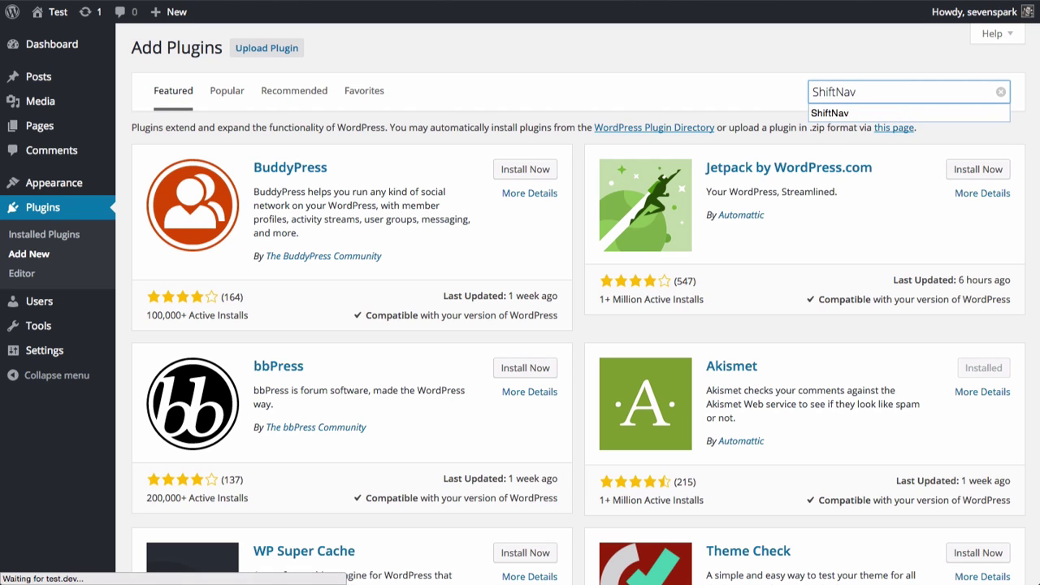
pyautogui.press('Return')
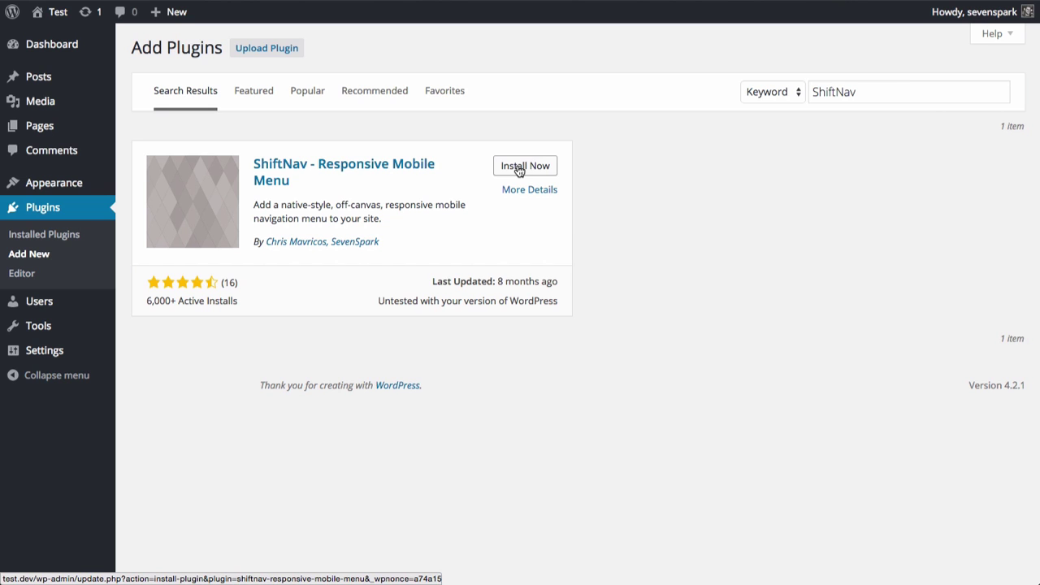
# Switch to the SevenSpark account site, view the ShiftNav Pro download in the purchase history, and return to WordPress
pyautogui.press('super+Tab')
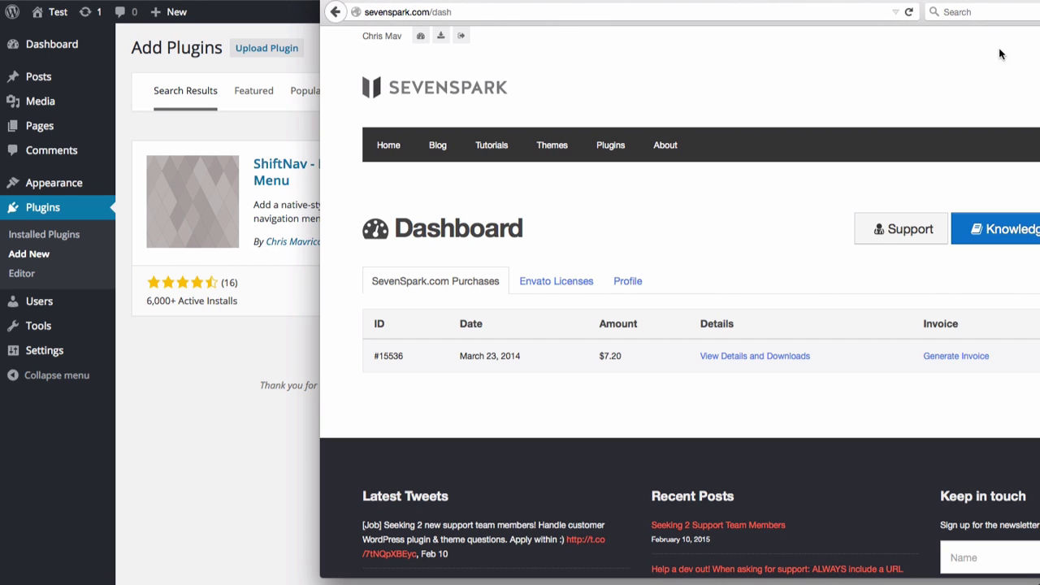
pyautogui.click(439, 38)
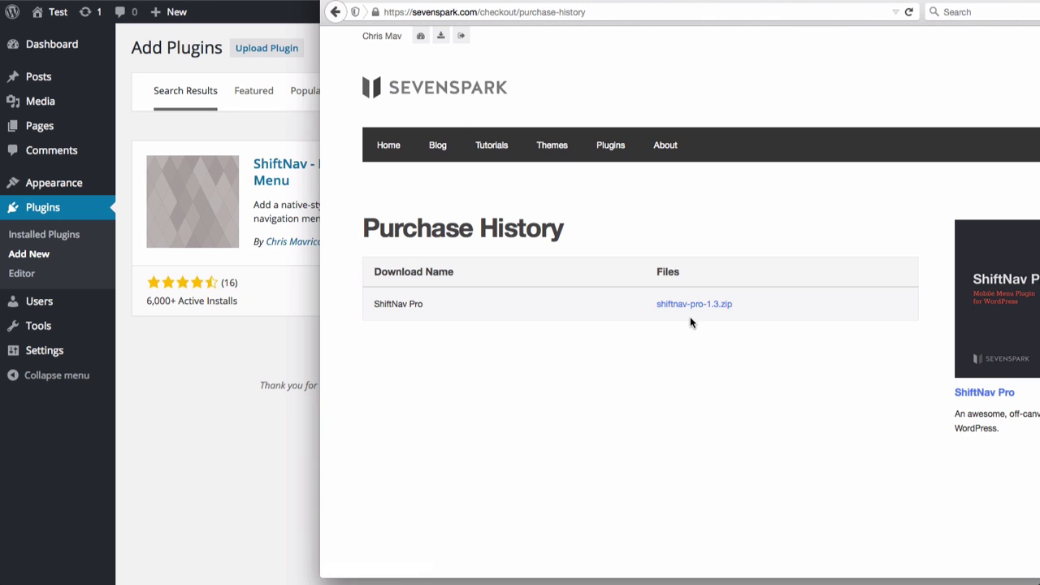
pyautogui.click(260, 488)
# Upload the plugin package shiftnav-pro.1.3.zip, install it and activate it
pyautogui.click(268, 50)
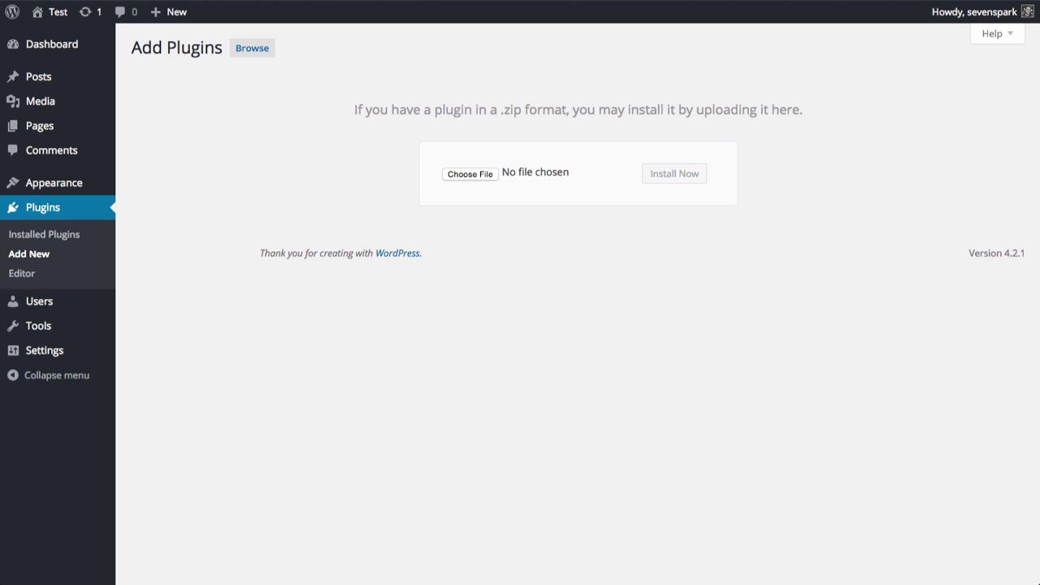
pyautogui.moveTo(33, 138); pyautogui.dragTo(364, 304)
pyautogui.moveTo(454, 362); pyautogui.dragTo(477, 179)
pyautogui.click(666, 286)
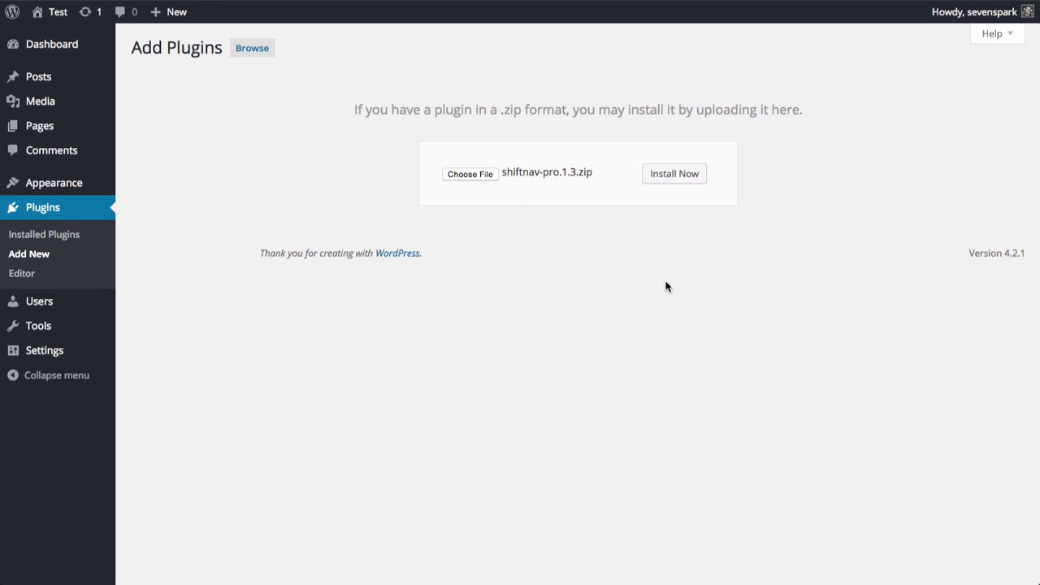
pyautogui.click(664, 180)
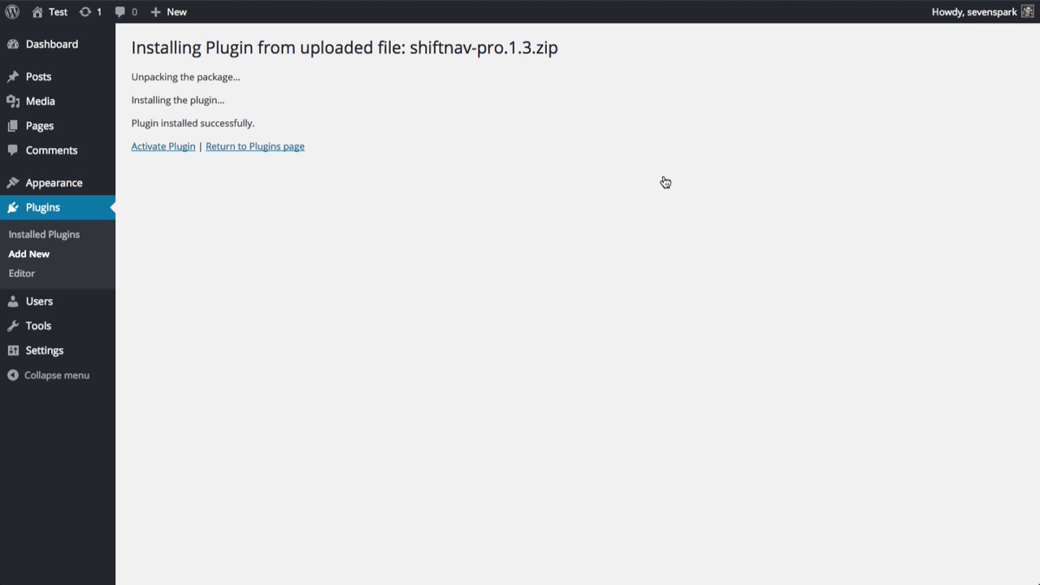
pyautogui.click(179, 154)
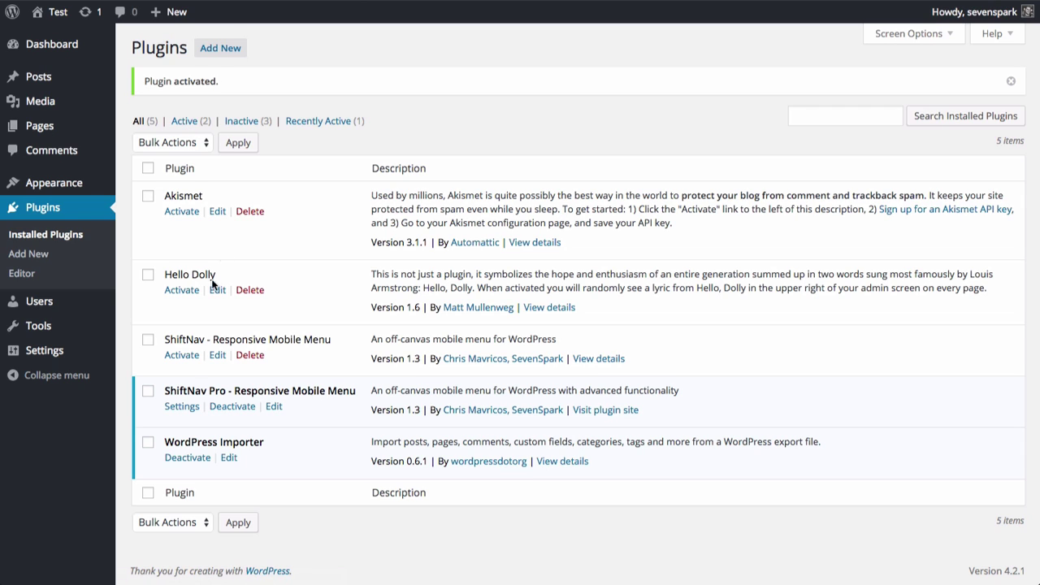
# Locate the free ShiftNav entry among the installed plugins, and open the ShiftNav panel on the site's front end
pyautogui.moveTo(183, 338); pyautogui.dragTo(326, 340)
pyautogui.click(326, 340)
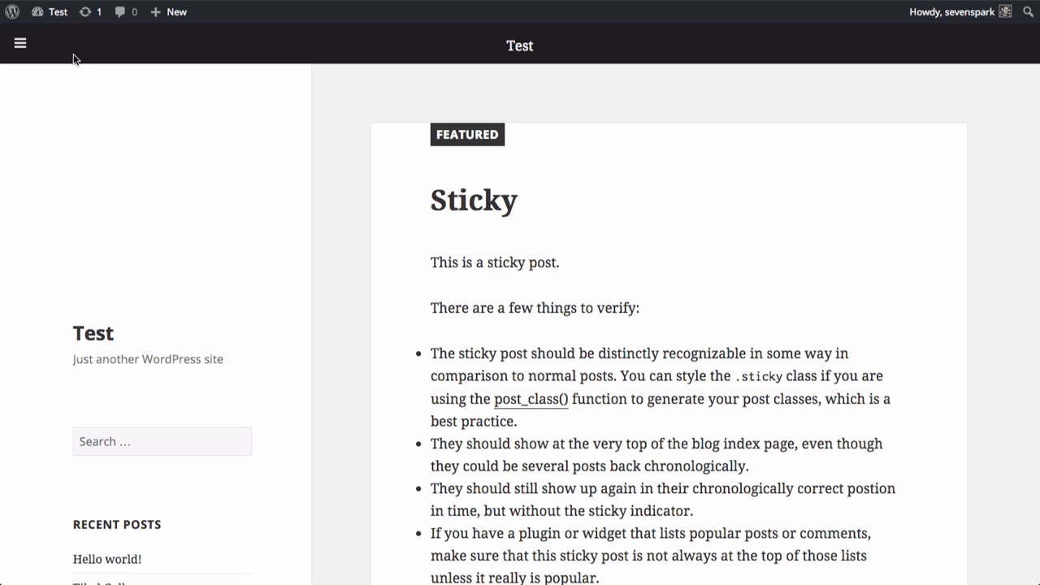
pyautogui.click(19, 47)
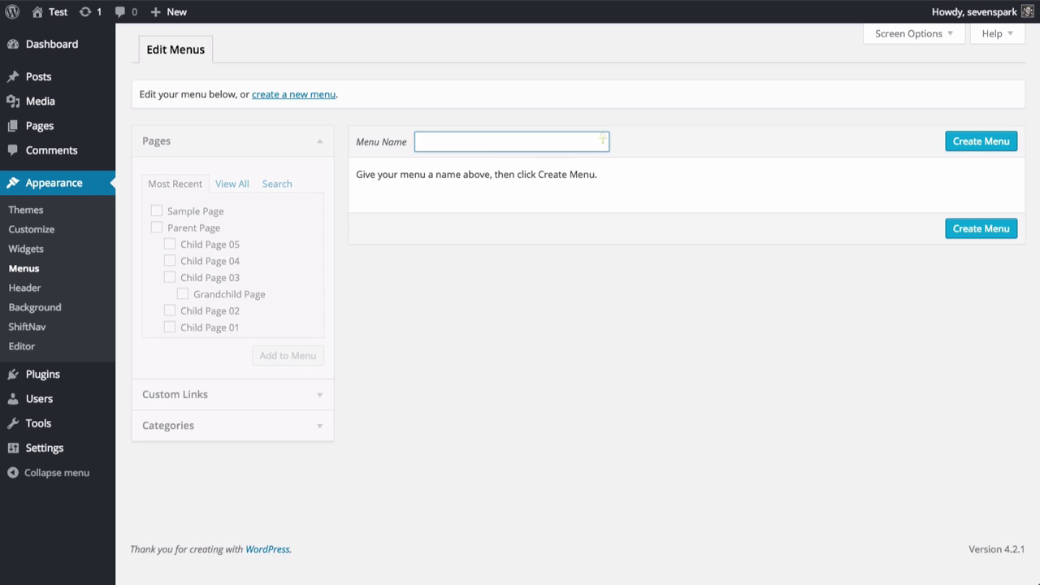
# Create a menu named My ShiftNav Menu and add Sample Page, Parent Page, Child Page 05, Child Page 04 and Child Page 03
pyautogui.write('My ShiftNav Menu')
pyautogui.click(955, 153)
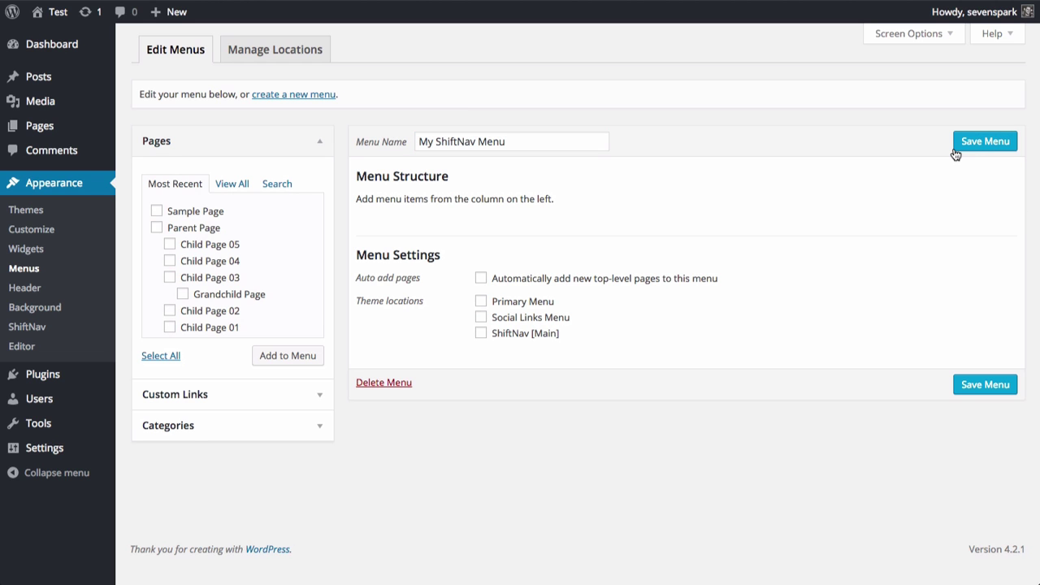
pyautogui.click(155, 212)
pyautogui.click(156, 227)
pyautogui.click(169, 244)
pyautogui.click(169, 261)
pyautogui.click(169, 277)
pyautogui.click(286, 354)
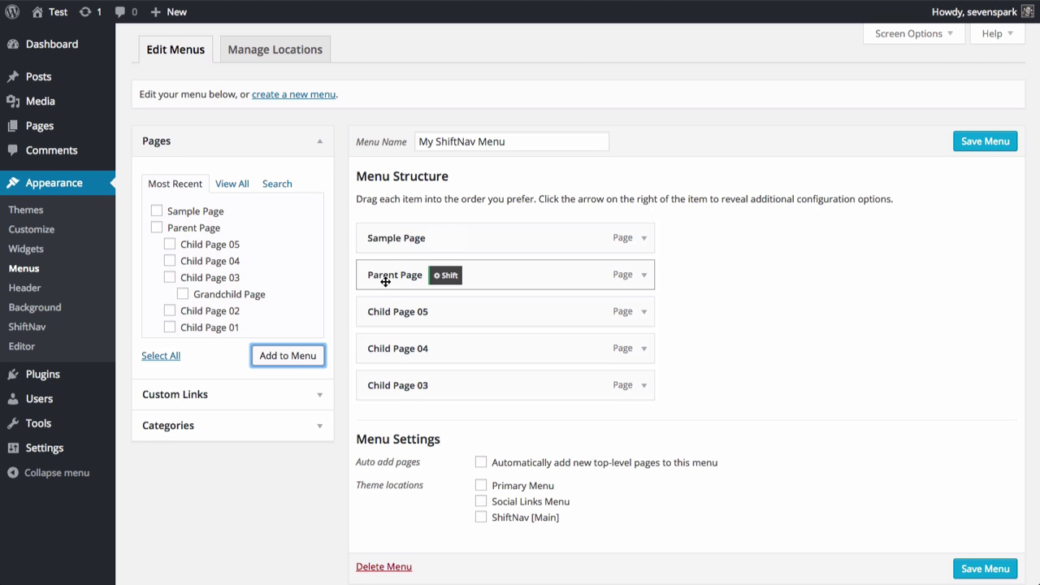
# Nest Child Page 05, Child Page 04 and Child Page 03 as sub items of Parent Page and save the menu
pyautogui.moveTo(383, 319)
pyautogui.moveTo(382, 318); pyautogui.dragTo(405, 319)
pyautogui.moveTo(391, 355); pyautogui.dragTo(410, 385)
pyautogui.click(969, 141)
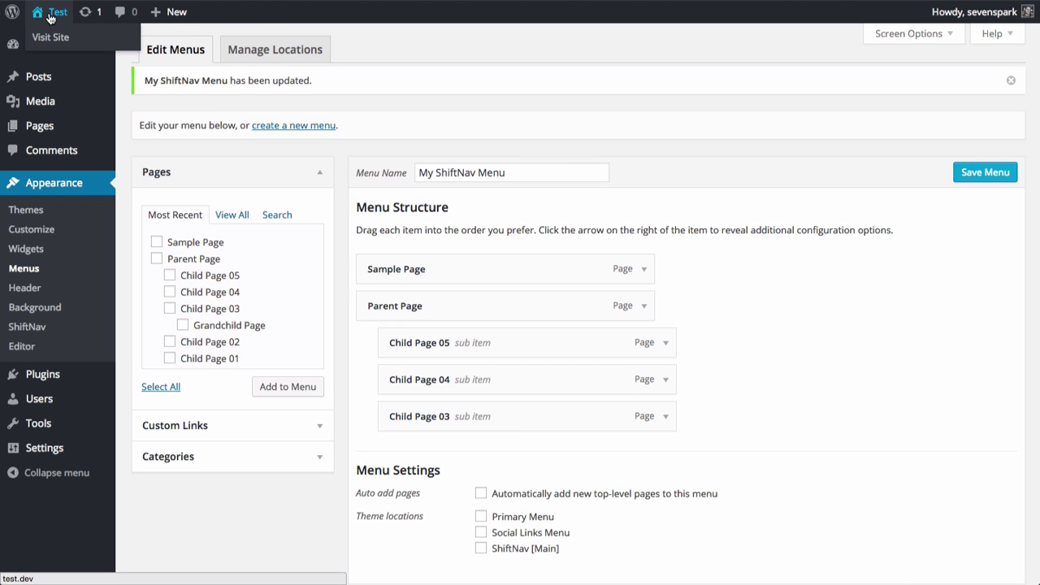
# From the front-end ShiftNav panel, go to menu assignment, assign My ShiftNav Menu to ShiftNav [Main] and Primary Menu, and save the changes
pyautogui.click(50, 17)
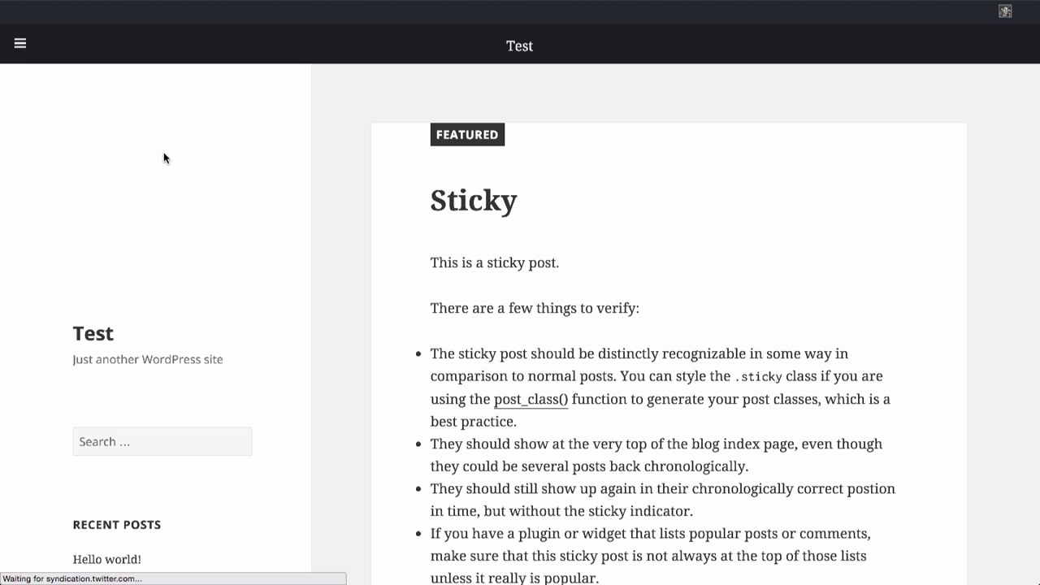
pyautogui.click(20, 50)
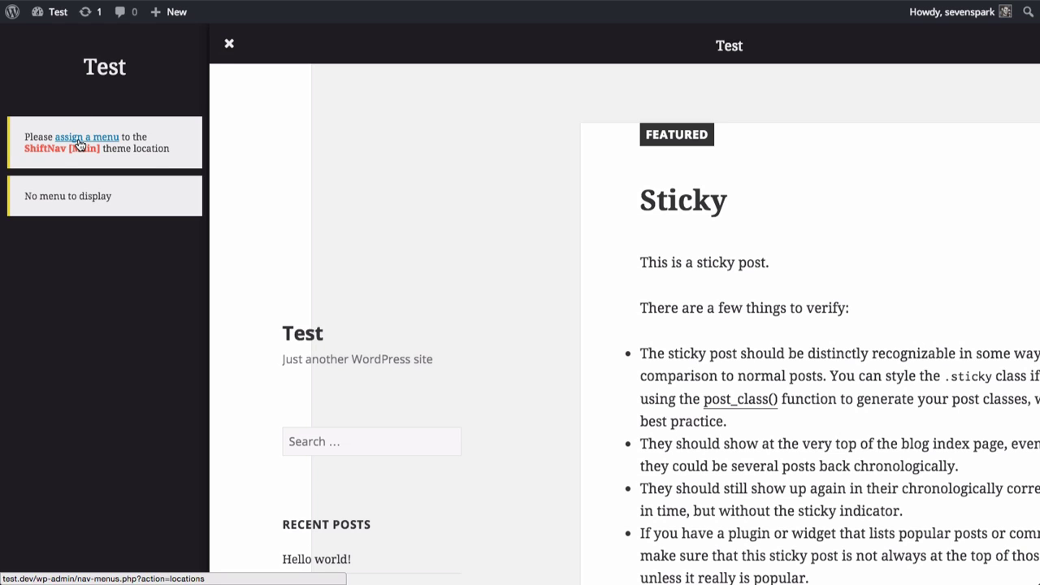
pyautogui.click(78, 141)
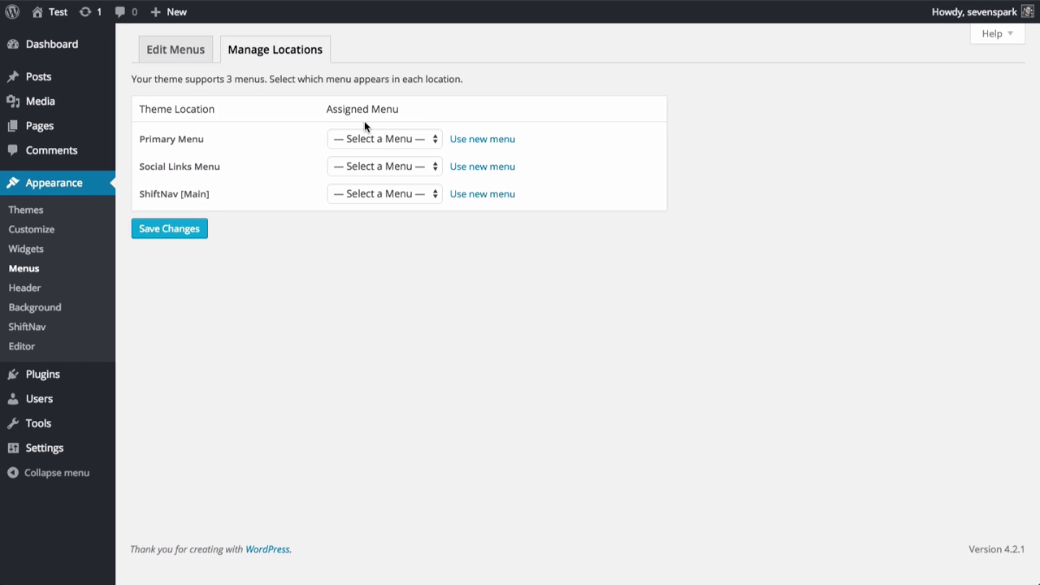
pyautogui.click(376, 193)
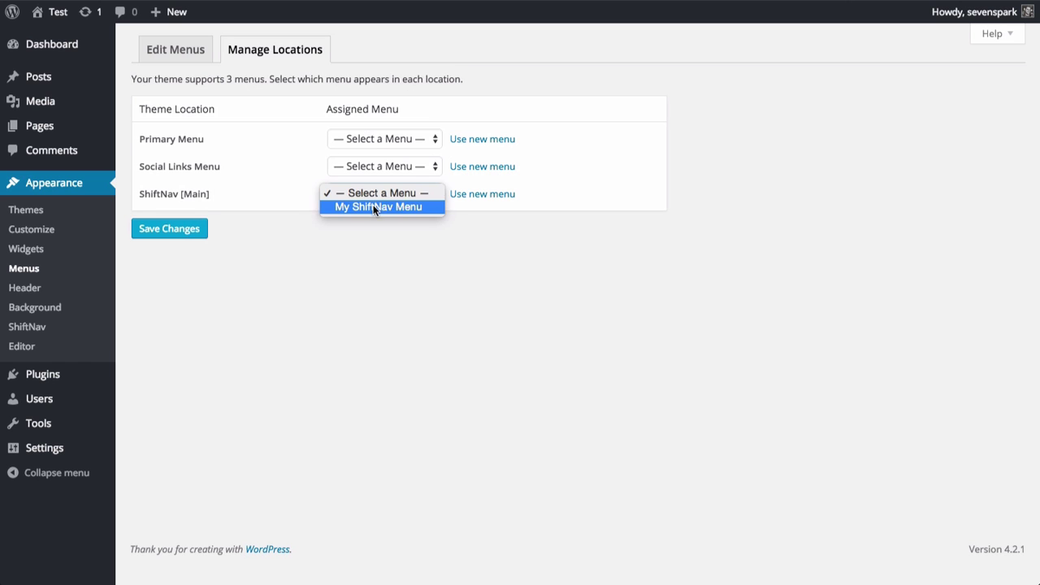
pyautogui.click(378, 206)
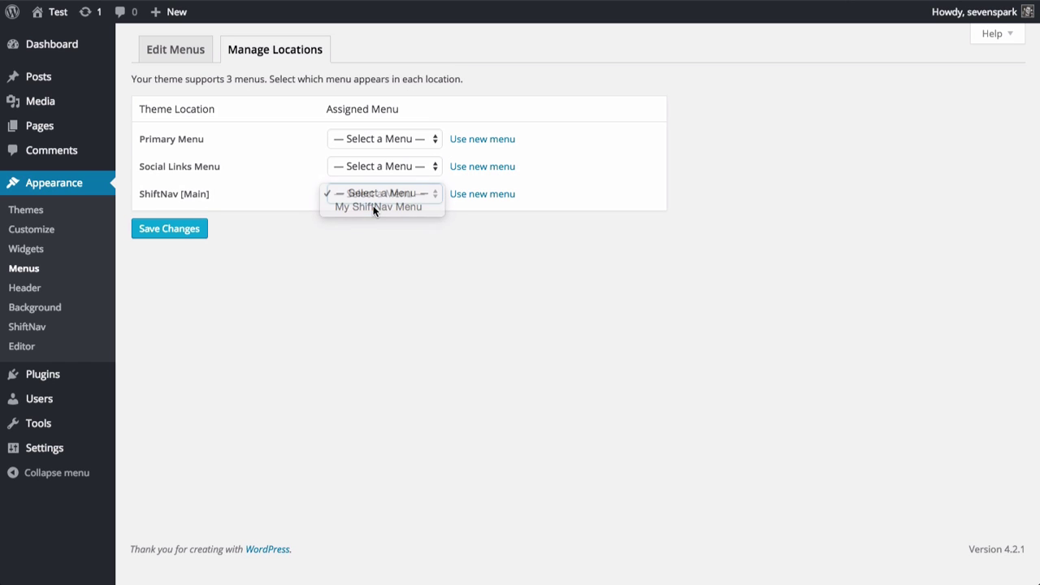
pyautogui.click(358, 137)
pyautogui.click(367, 153)
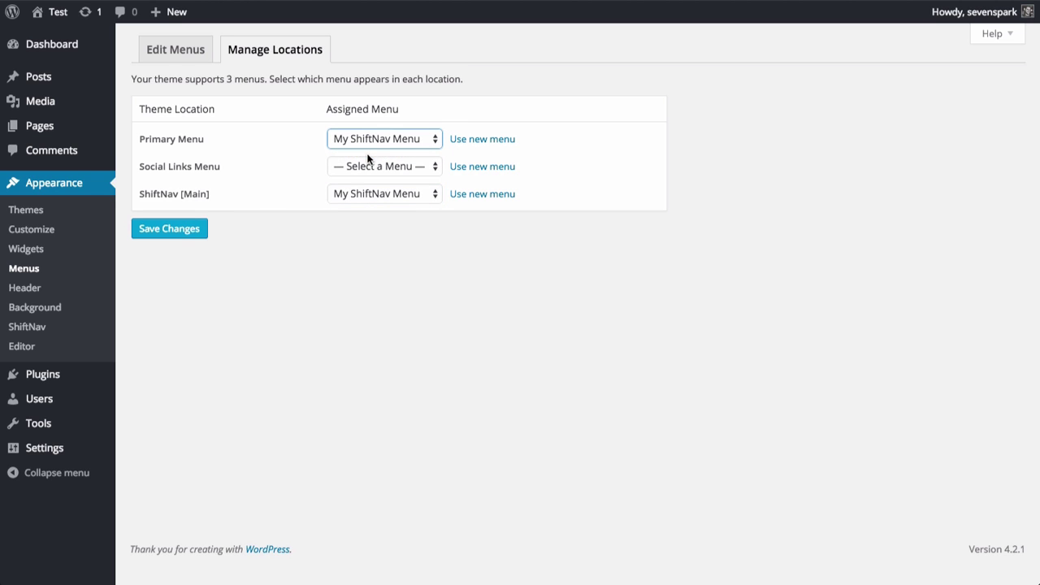
pyautogui.click(163, 231)
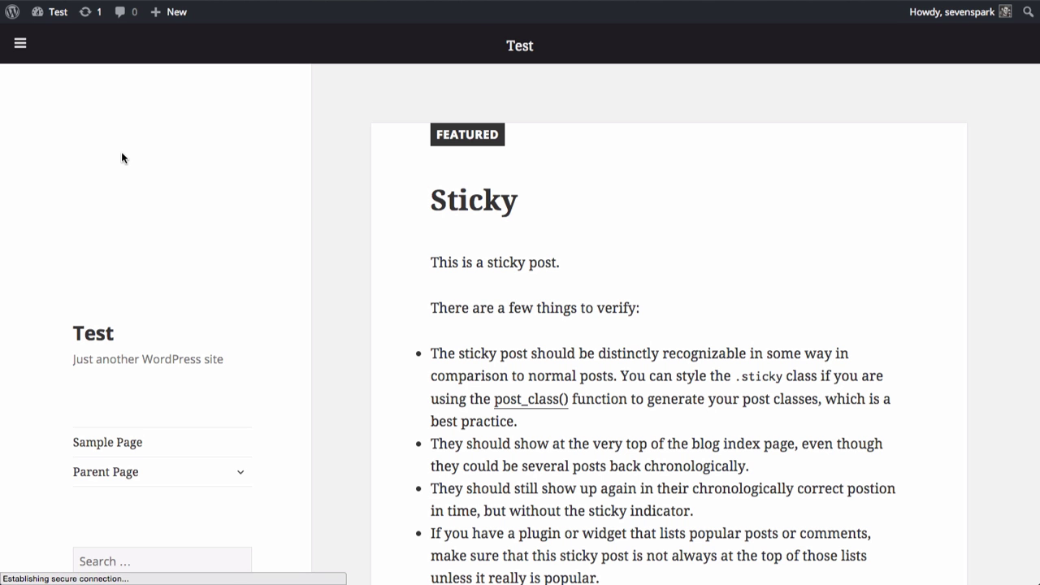
# Check the menu items in the ShiftNav panel on the site's front end and close the panel
pyautogui.click(20, 43)
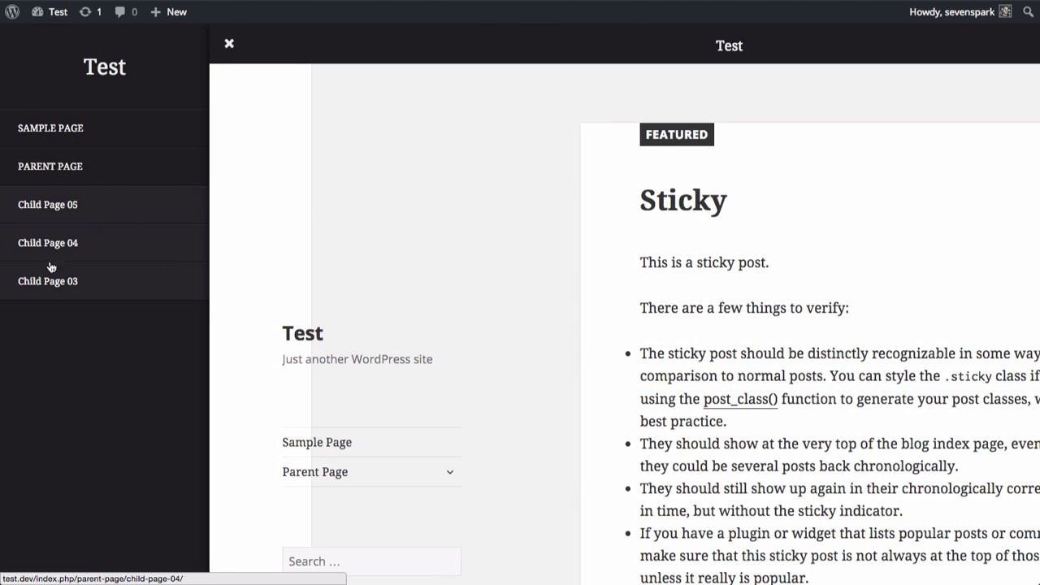
pyautogui.click(226, 43)
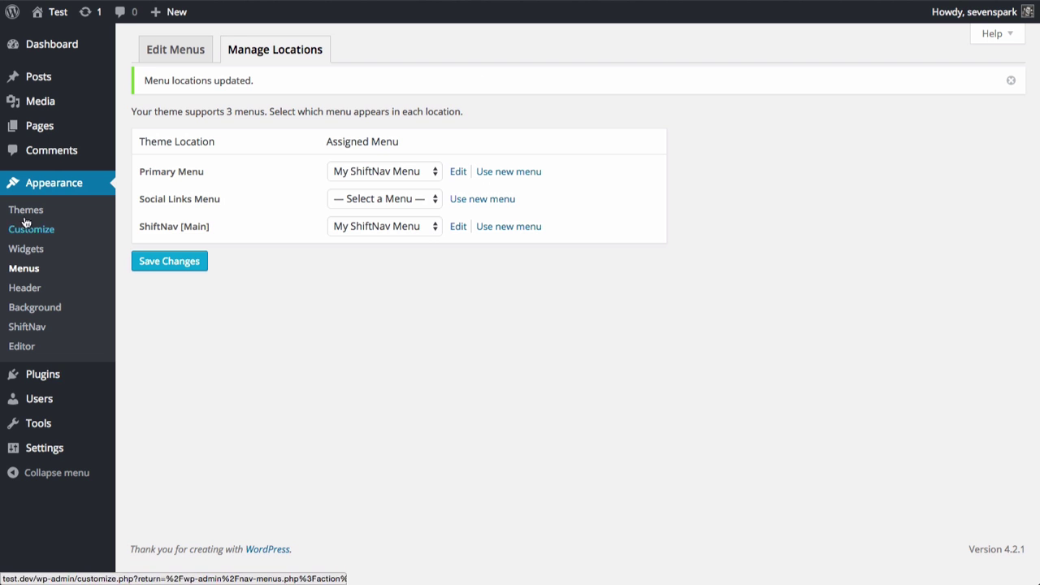
# Open the ShiftNav Pro toggle bar settings and the Toggle Breakpoint value for editing
pyautogui.click(24, 328)
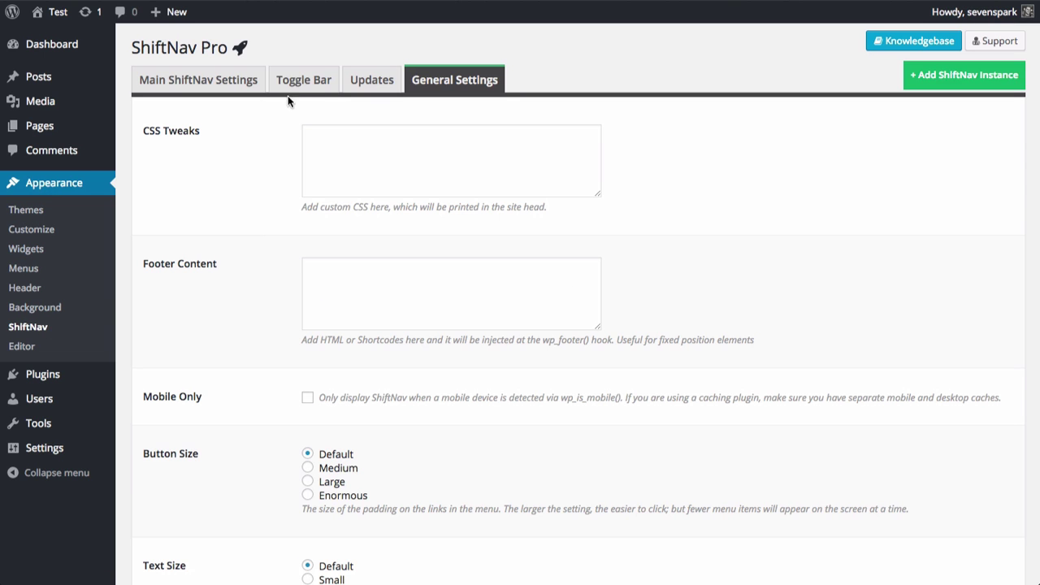
pyautogui.click(298, 86)
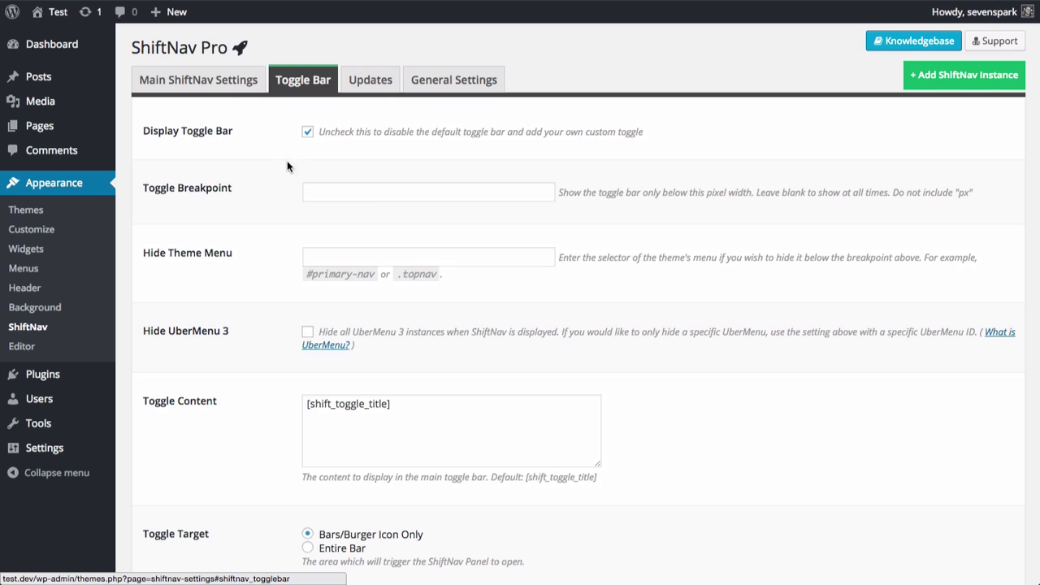
pyautogui.click(373, 199)
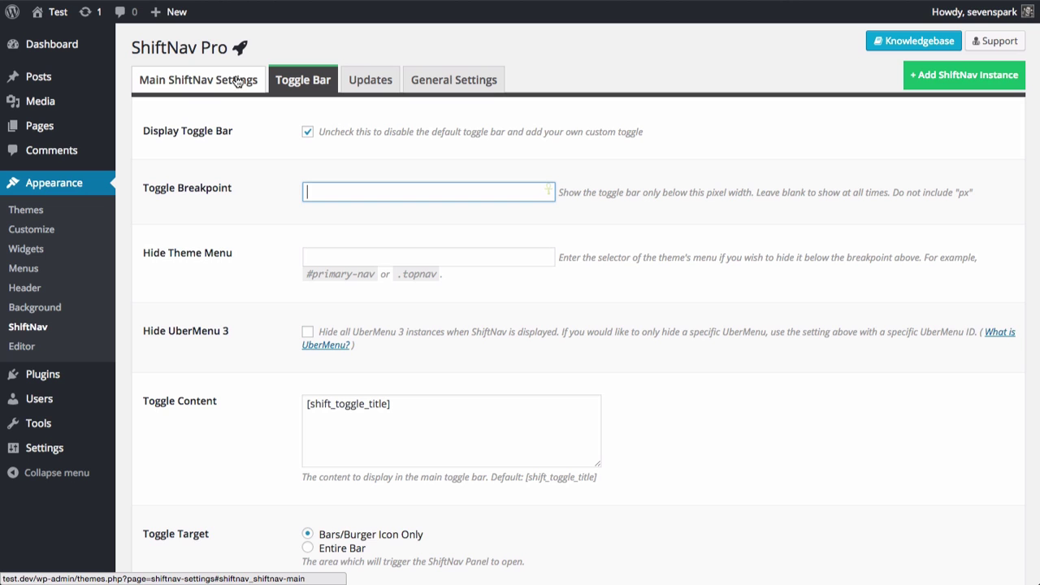
# View the site's front end with developer tools and widen the viewport to examine where the theme's layout changes
pyautogui.click(50, 11)
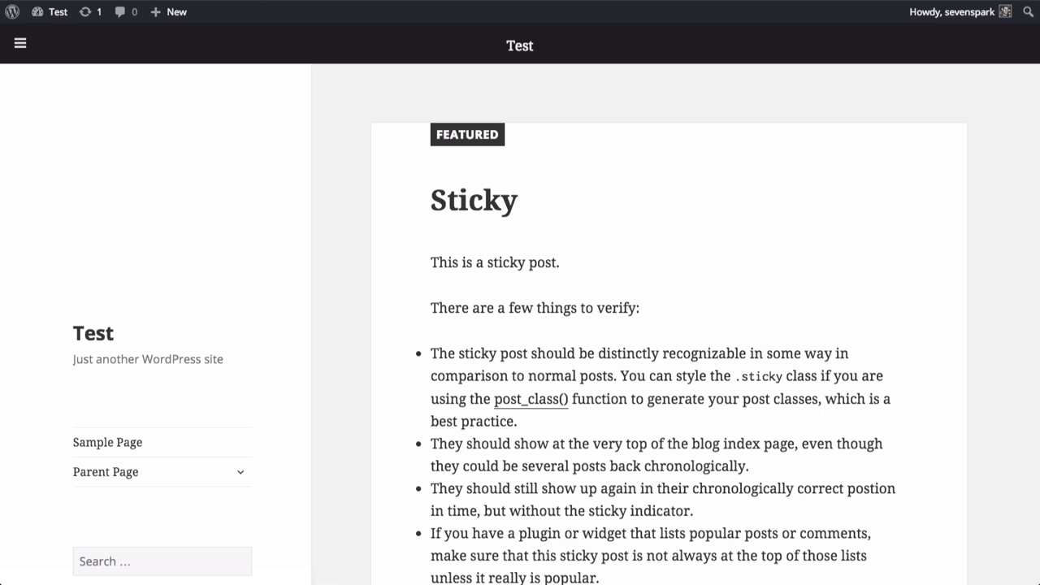
pyautogui.press('super+alt+i')
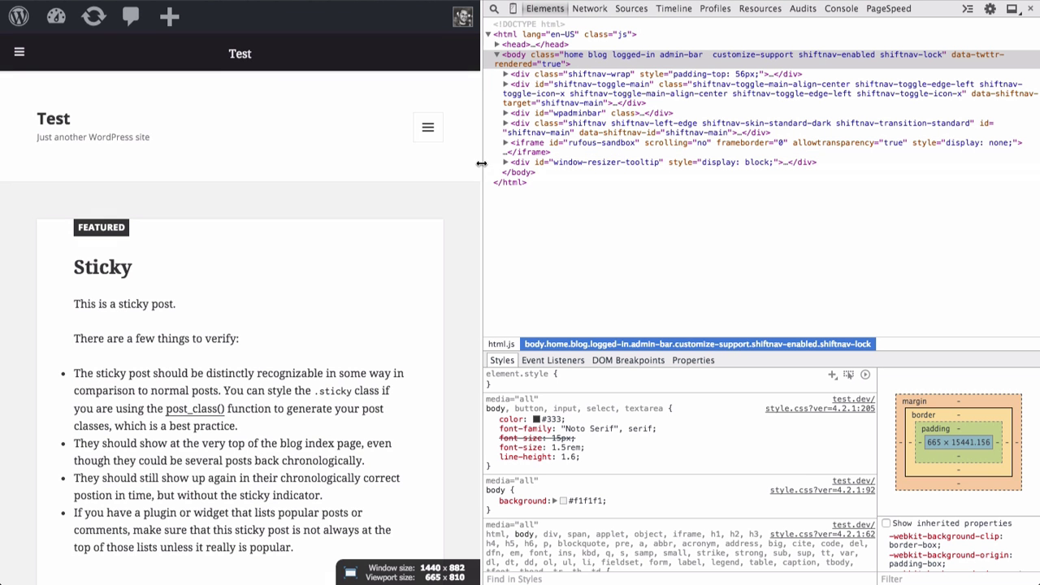
pyautogui.moveTo(482, 162); pyautogui.dragTo(689, 177)
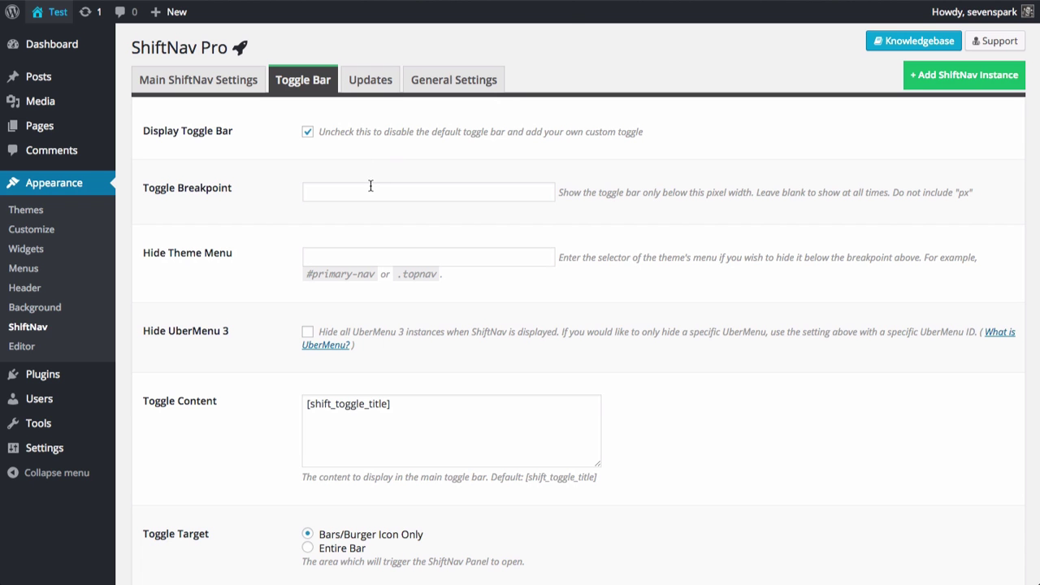
# Set the Toggle Breakpoint to 955 and save the toggle bar settings
pyautogui.click(371, 189)
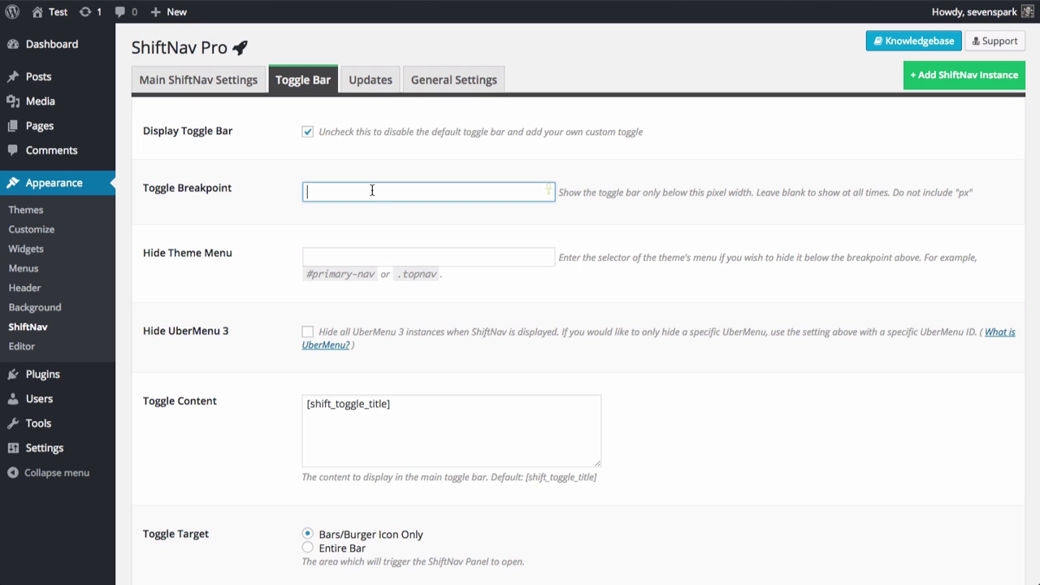
pyautogui.write('955')
pyautogui.scroll(-2, 501, 364)
pyautogui.scroll(-10, 501, 364)
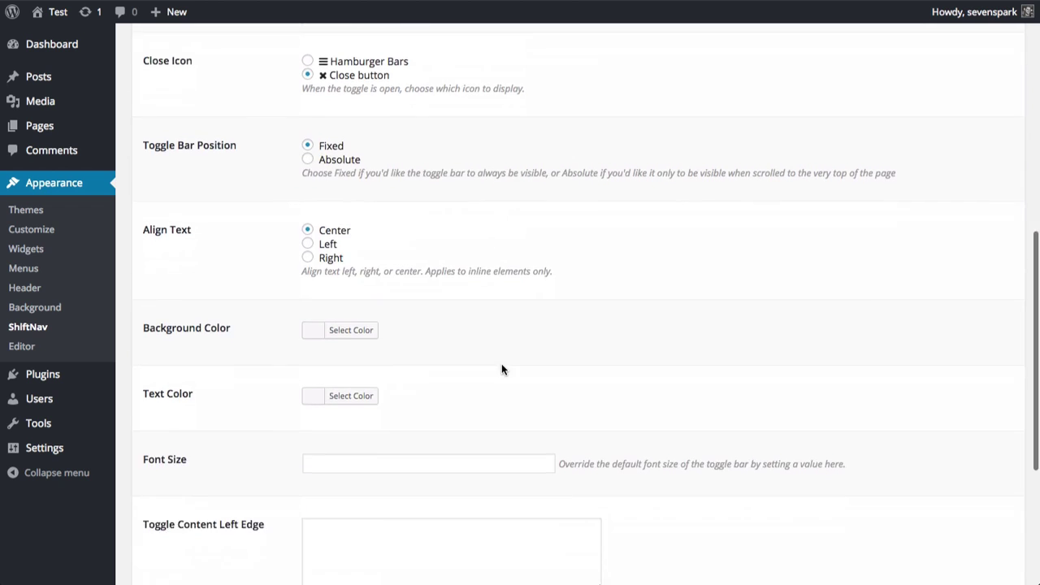
pyautogui.click(198, 497)
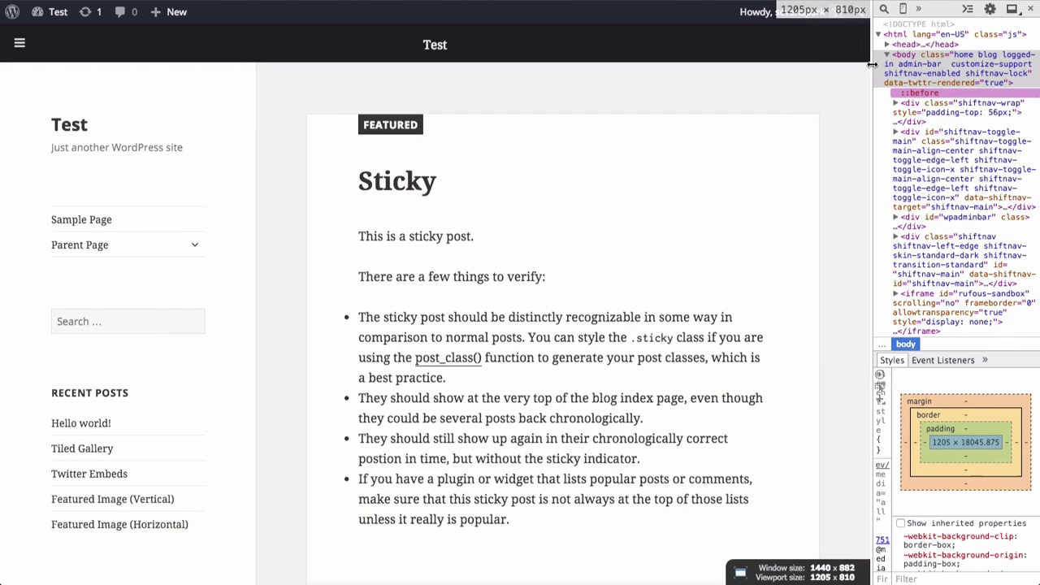
# Resize the front-end viewport from wide to about 786 px to check the toggle bar's behaviour around the breakpoint
pyautogui.moveTo(871, 64); pyautogui.dragTo(885, 65)
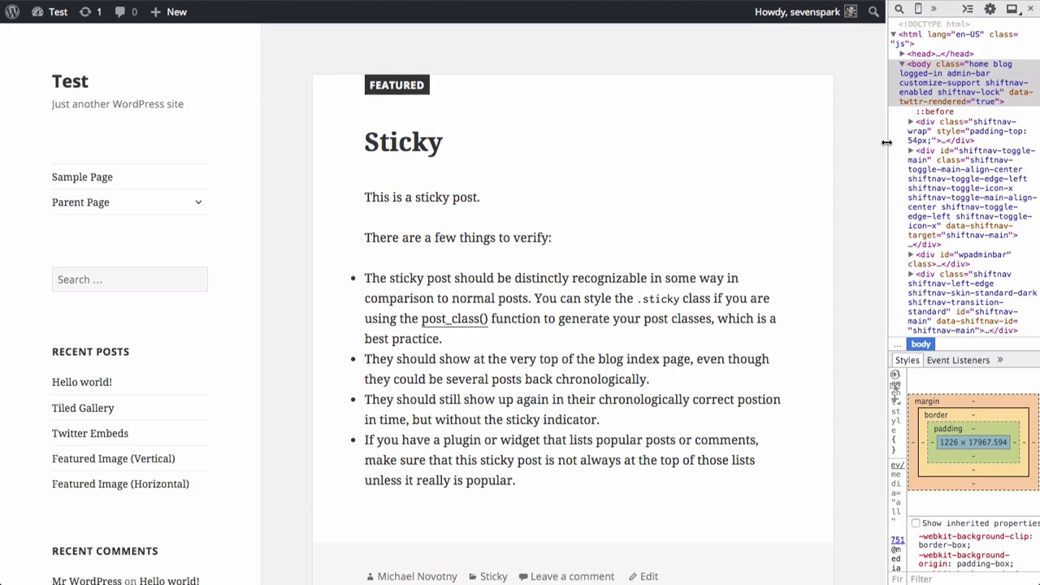
pyautogui.moveTo(887, 143); pyautogui.dragTo(569, 191)
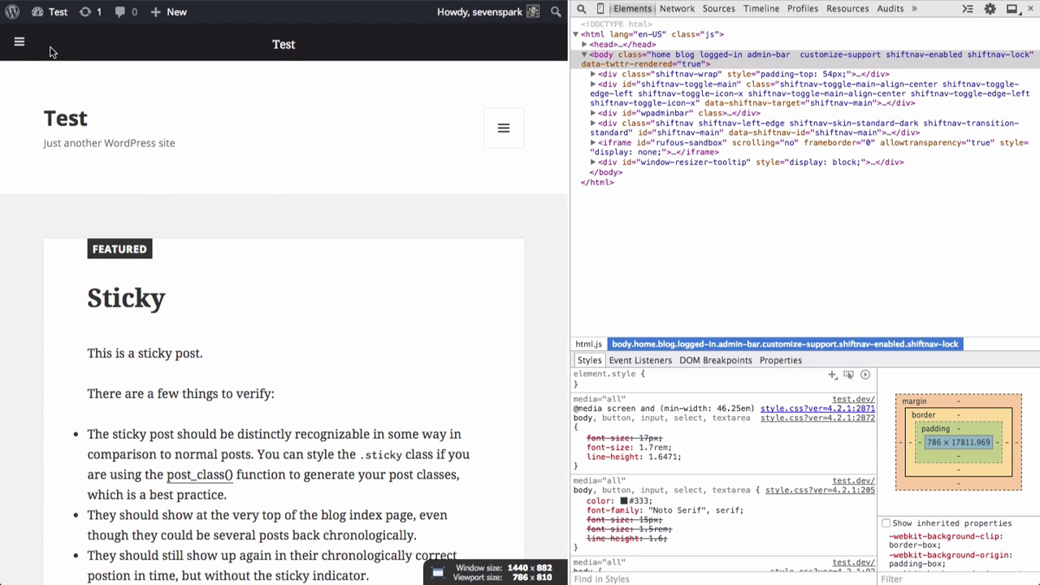
# Open and close the ShiftNav panel and the theme's own menu on the front end, narrowing the viewport to about 762 px
pyautogui.click(20, 46)
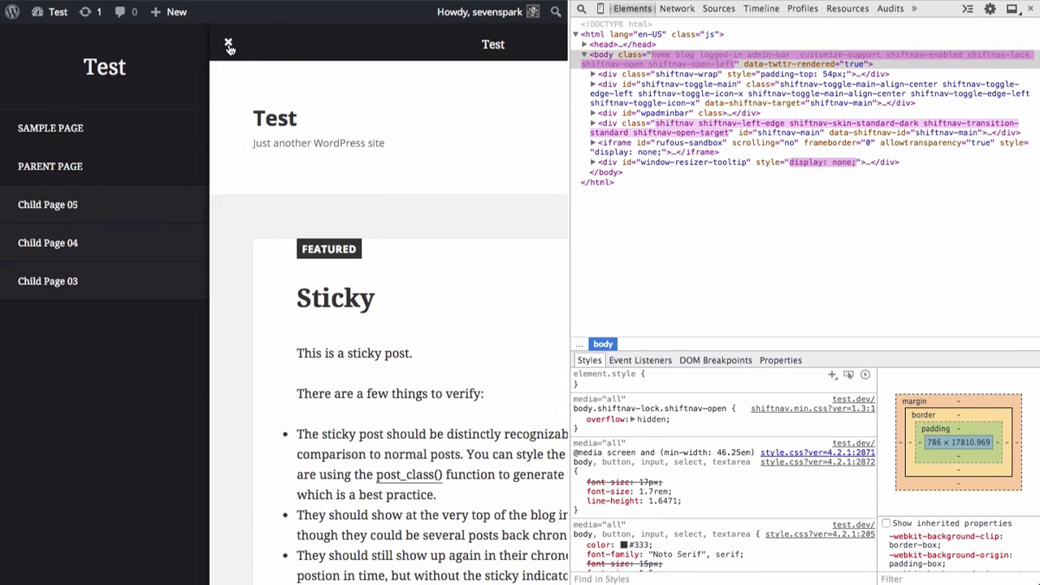
pyautogui.click(217, 42)
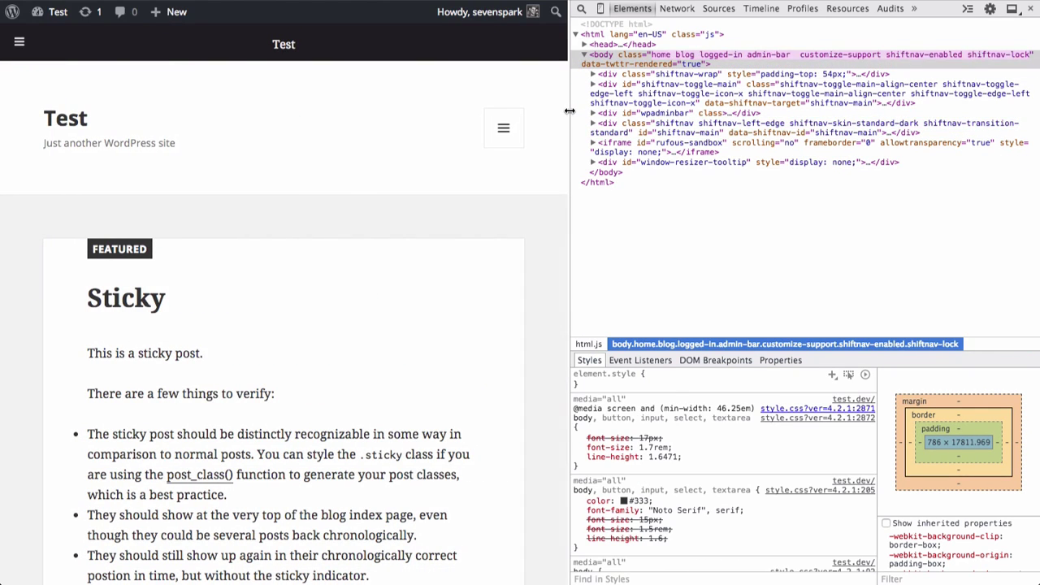
pyautogui.moveTo(569, 108); pyautogui.dragTo(551, 147)
pyautogui.click(18, 57)
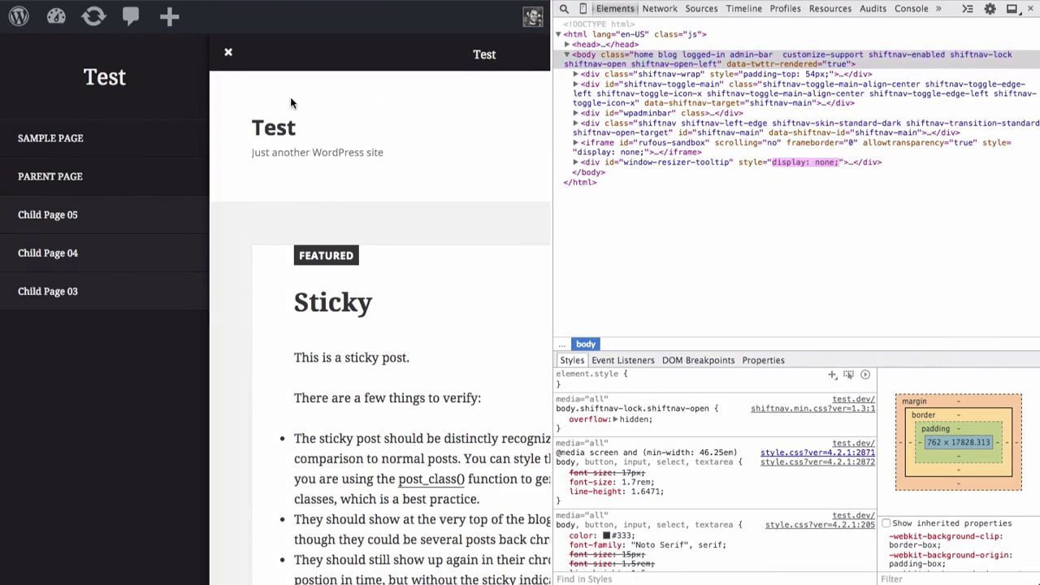
pyautogui.click(368, 190)
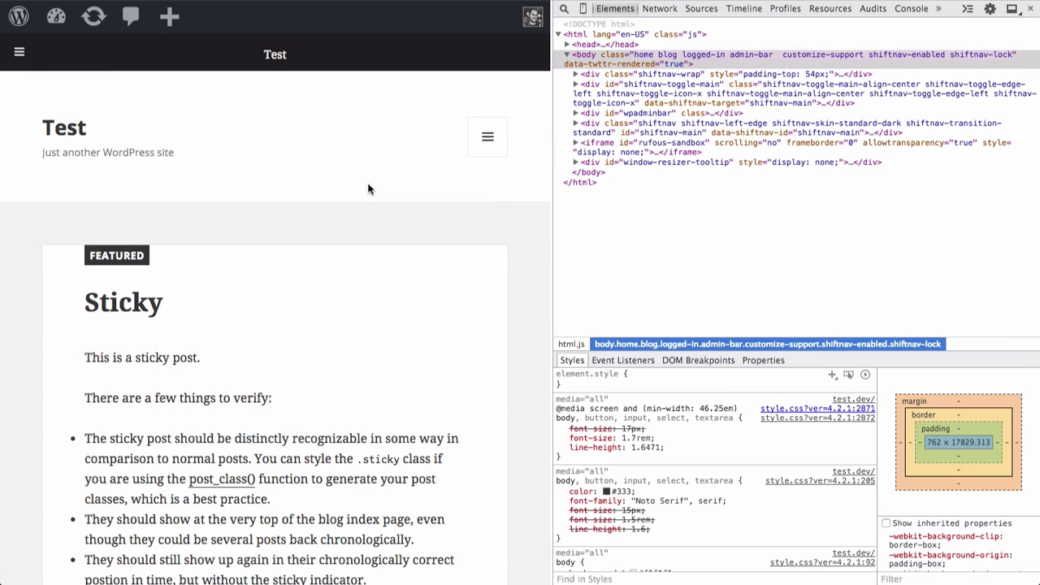
pyautogui.click(489, 135)
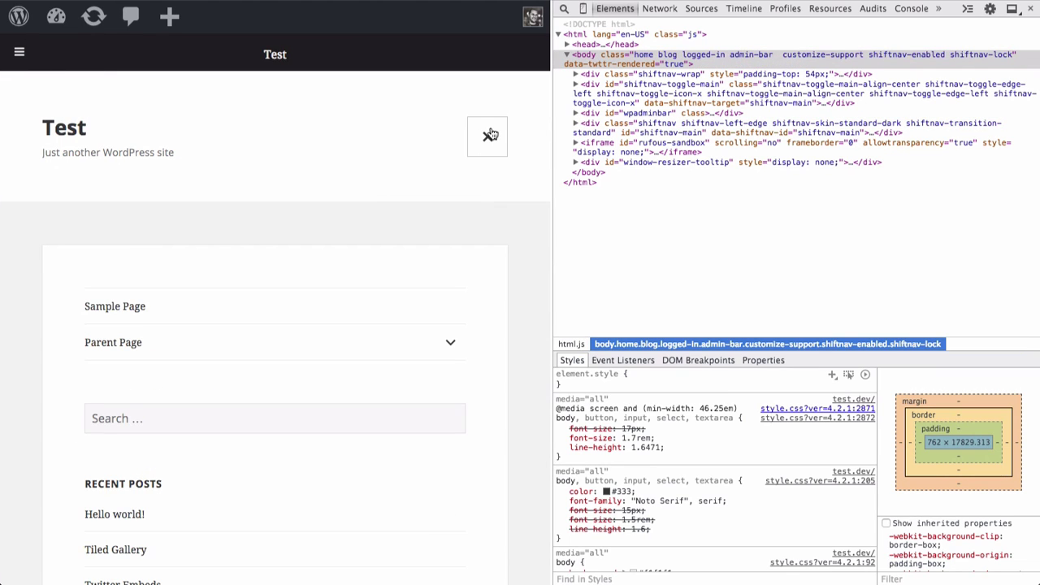
pyautogui.click(489, 135)
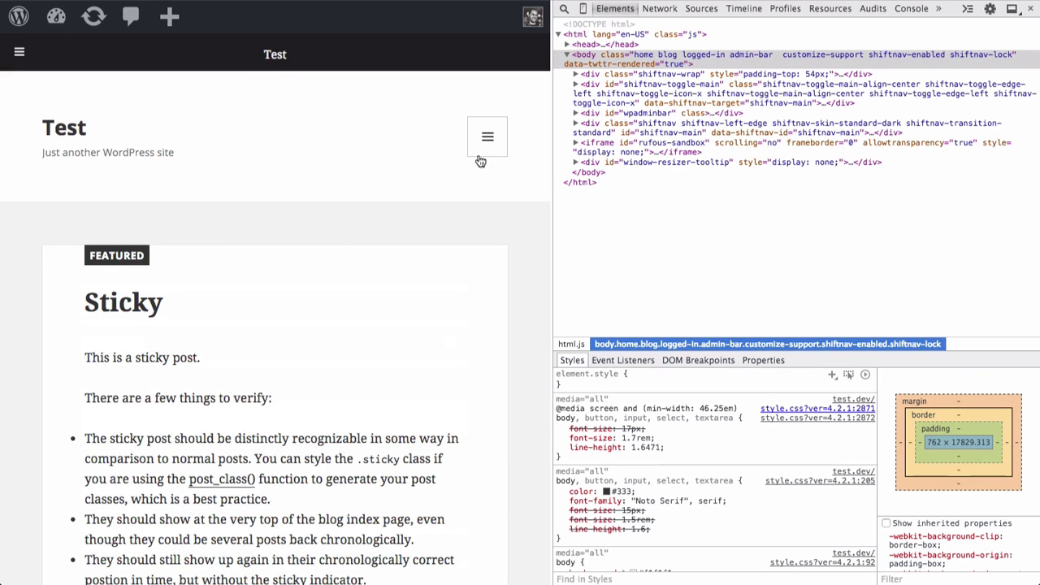
# Inspect the theme's menu toggle button on the front end and copy its class name, secondary-toggle
pyautogui.rightClick(483, 145)
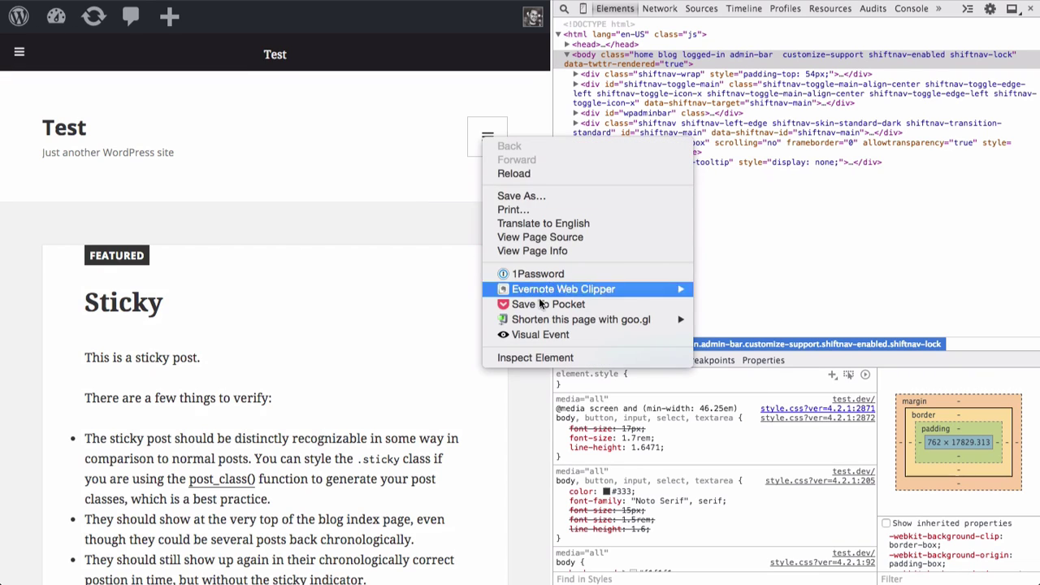
pyautogui.click(569, 359)
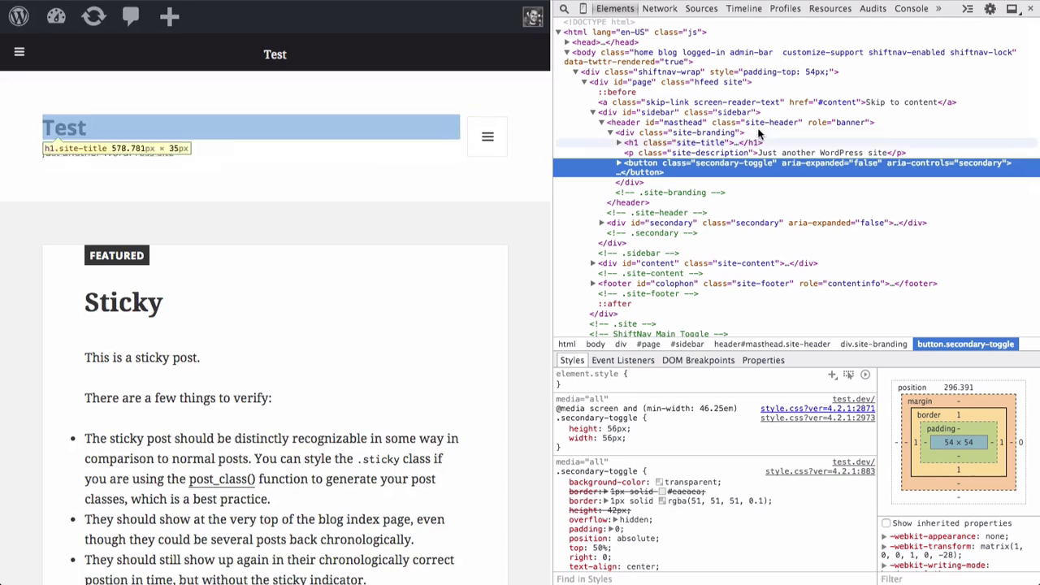
pyautogui.doubleClick(723, 163)
pyautogui.hotkey('ctrl', 'c')
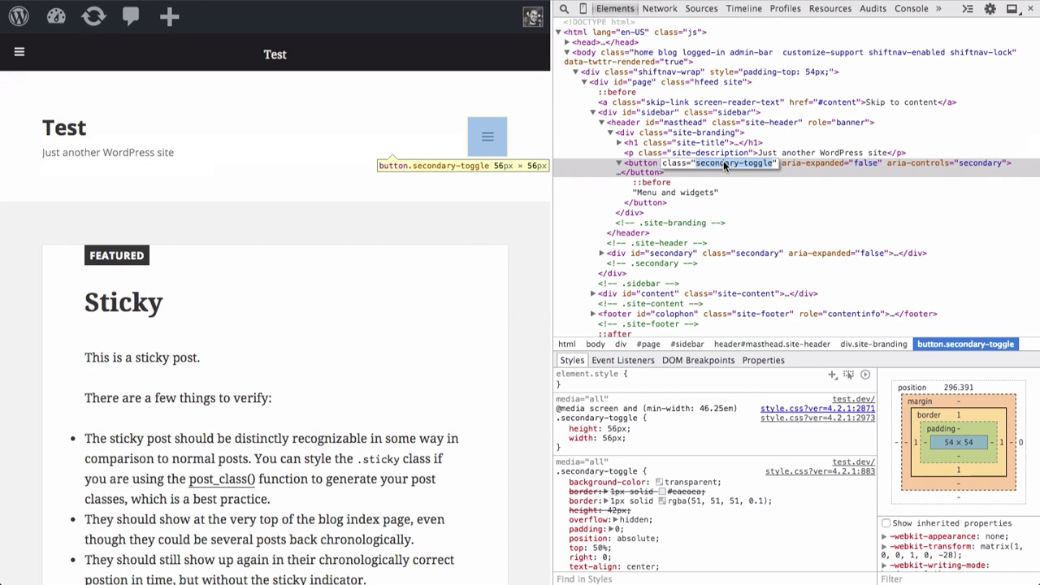
pyautogui.click(817, 173)
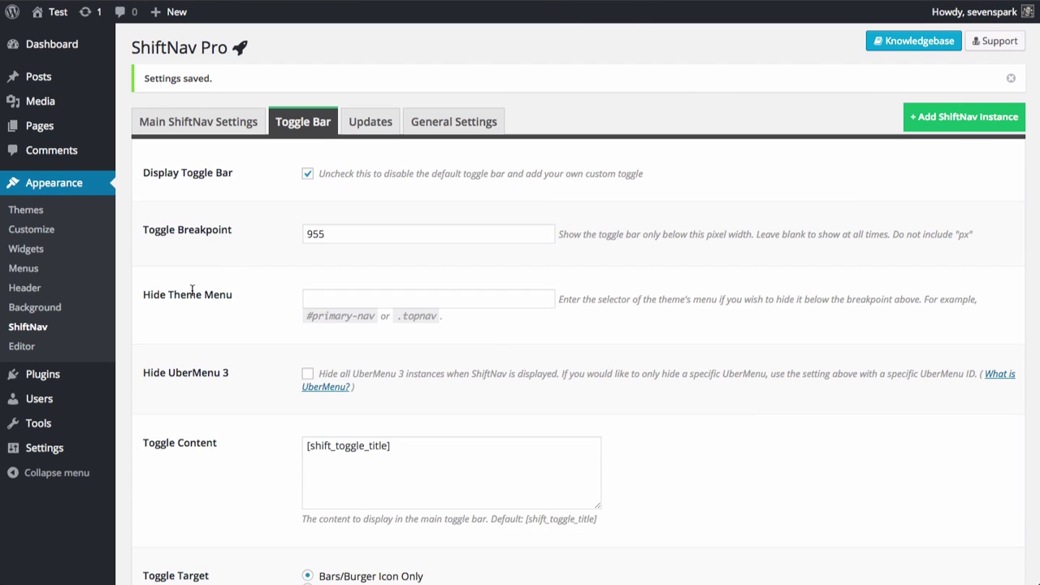
# Set Hide Theme Menu to .secondary-toggle in the toggle bar settings and save the changes
pyautogui.click(323, 295)
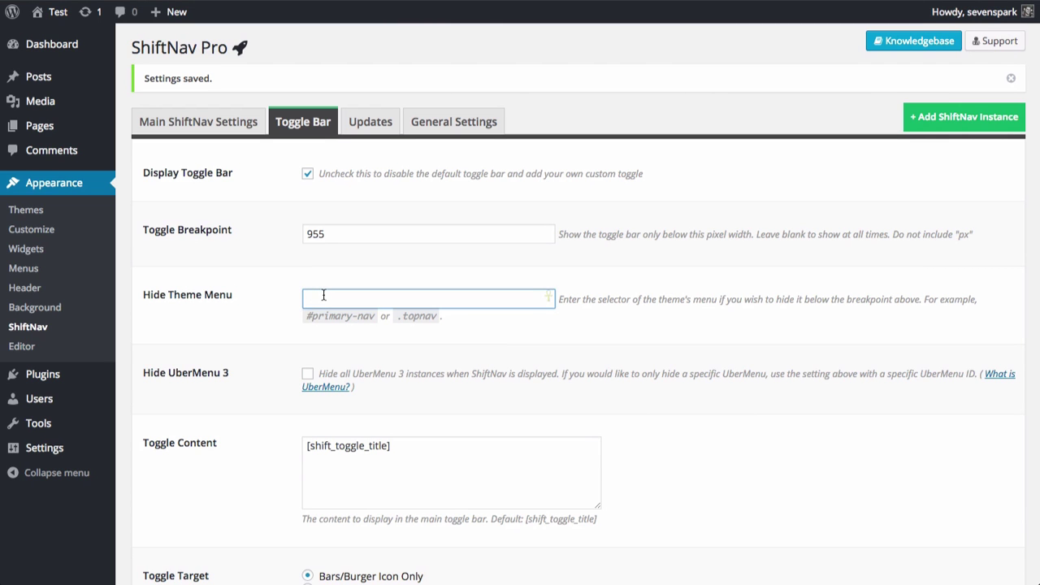
pyautogui.hotkey('ctrl', 'v')
pyautogui.press('Home')
pyautogui.write('.')
pyautogui.write('.')
pyautogui.press('BackSpace')
pyautogui.write('#')
pyautogui.press('BackSpace')
pyautogui.write('.')
pyautogui.click(307, 374)
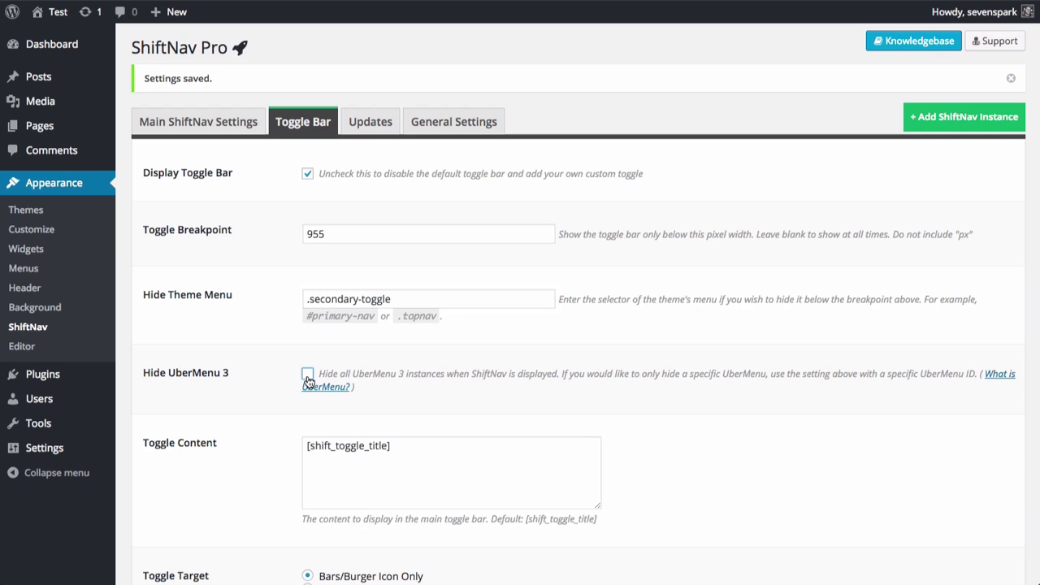
pyautogui.scroll(-10, 755, 277)
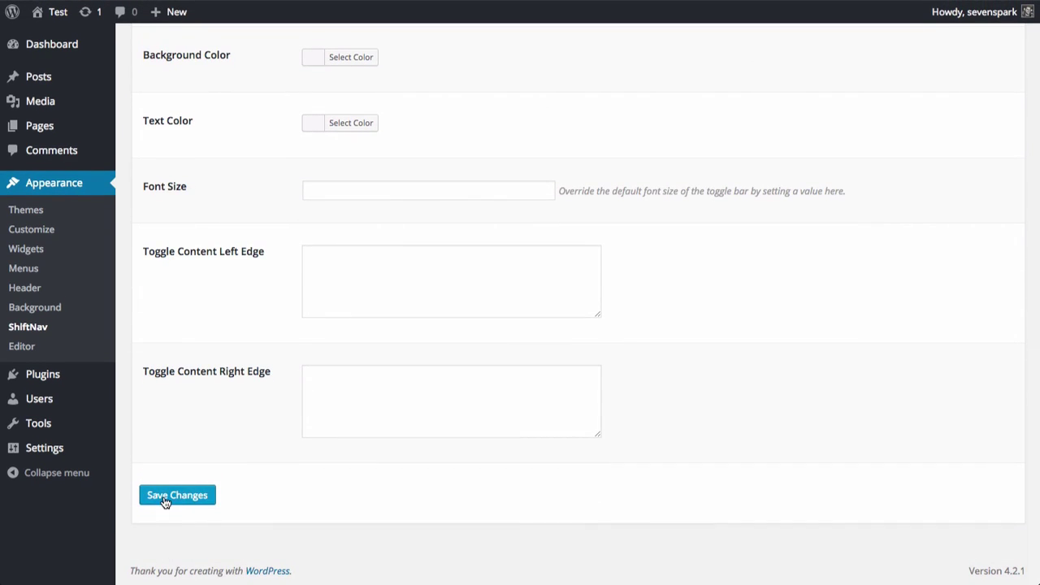
pyautogui.click(165, 498)
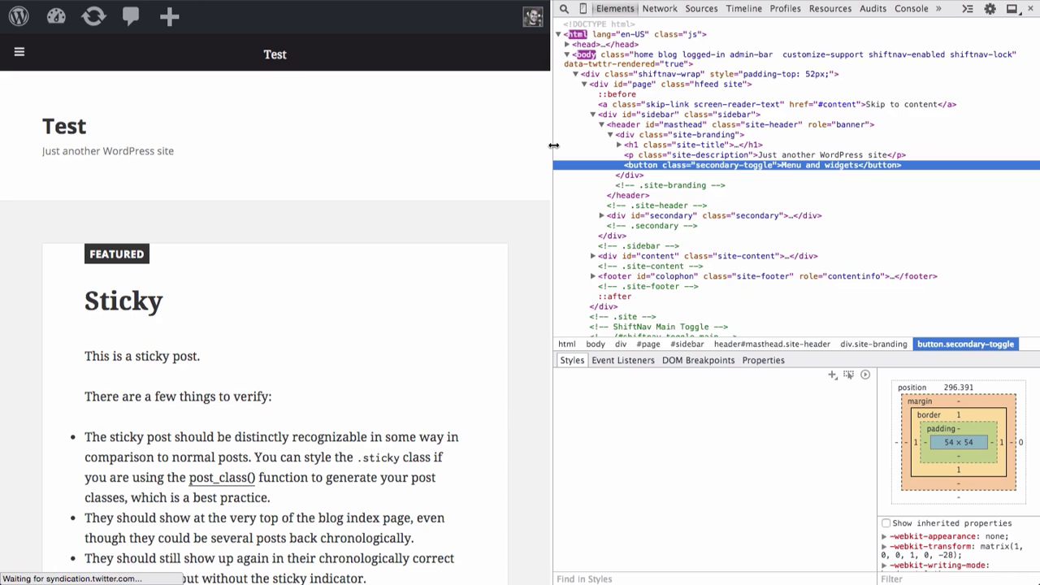
# Check the front end's menus at a viewport of about 1164 px and at about 808 px, trying the Parent Page submenu and the ShiftNav toggle
pyautogui.moveTo(552, 146); pyautogui.dragTo(843, 149)
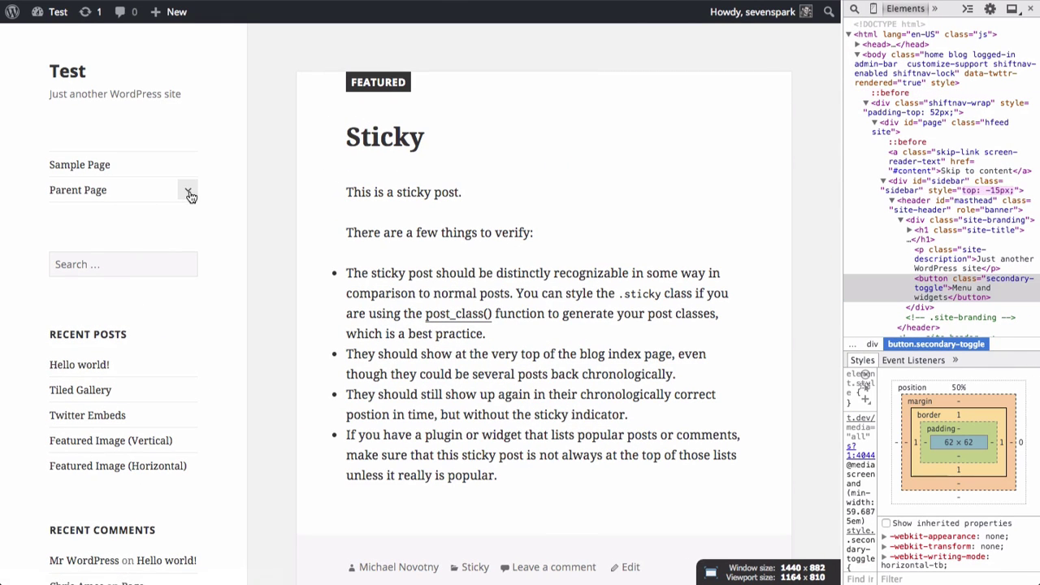
pyautogui.click(190, 195)
pyautogui.click(188, 178)
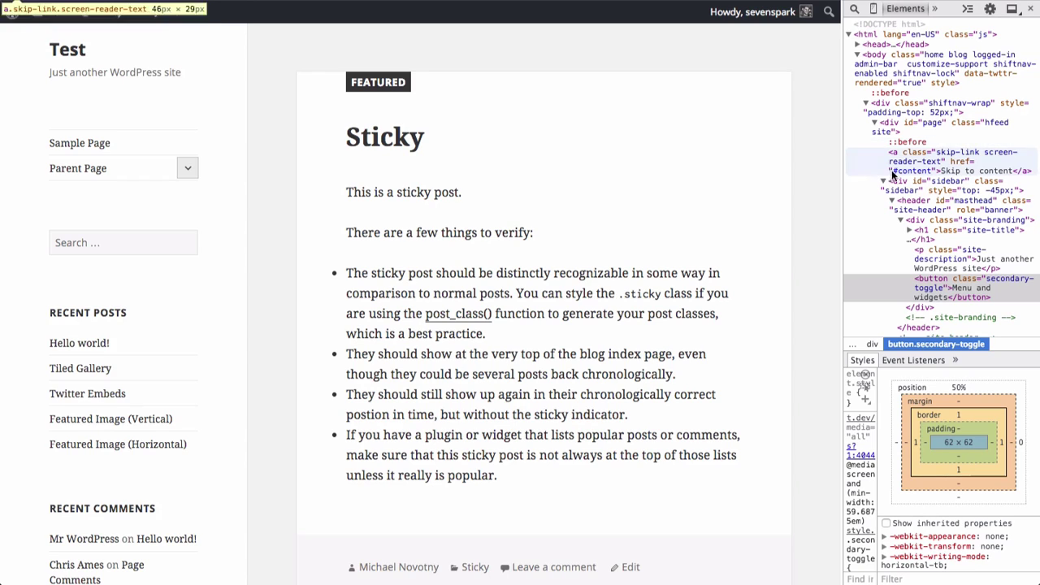
pyautogui.moveTo(841, 178); pyautogui.dragTo(584, 200)
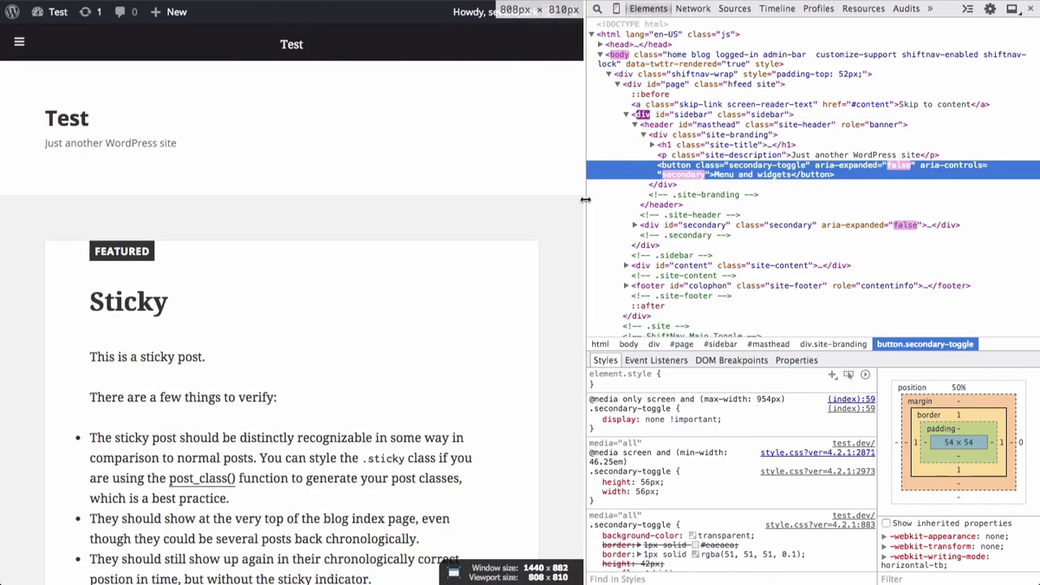
pyautogui.click(20, 45)
pyautogui.click(546, 133)
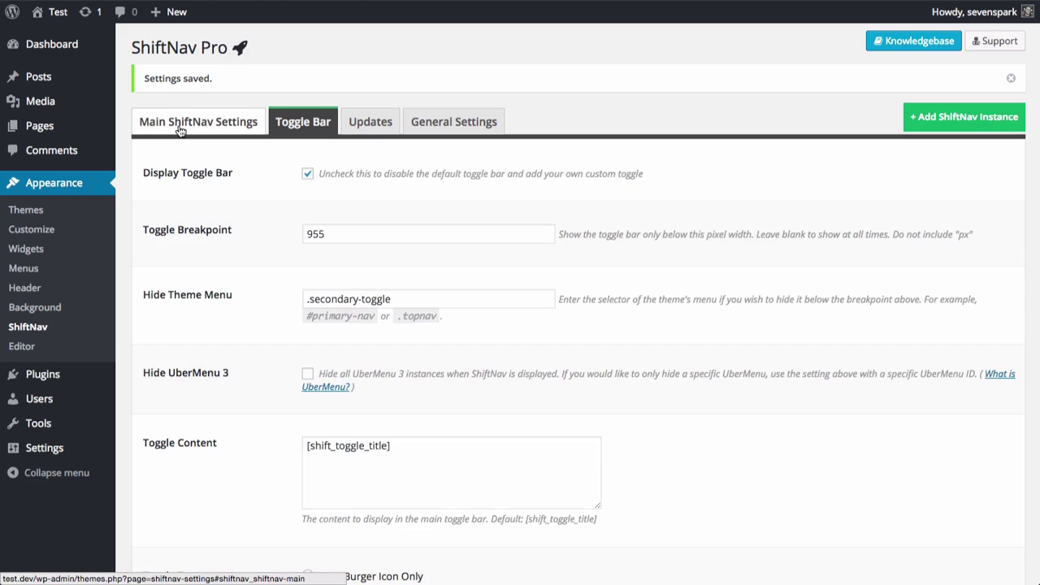
# Show the Main ShiftNav Settings and examine the opened ShiftNav panel on the front end that they control
pyautogui.click(181, 126)
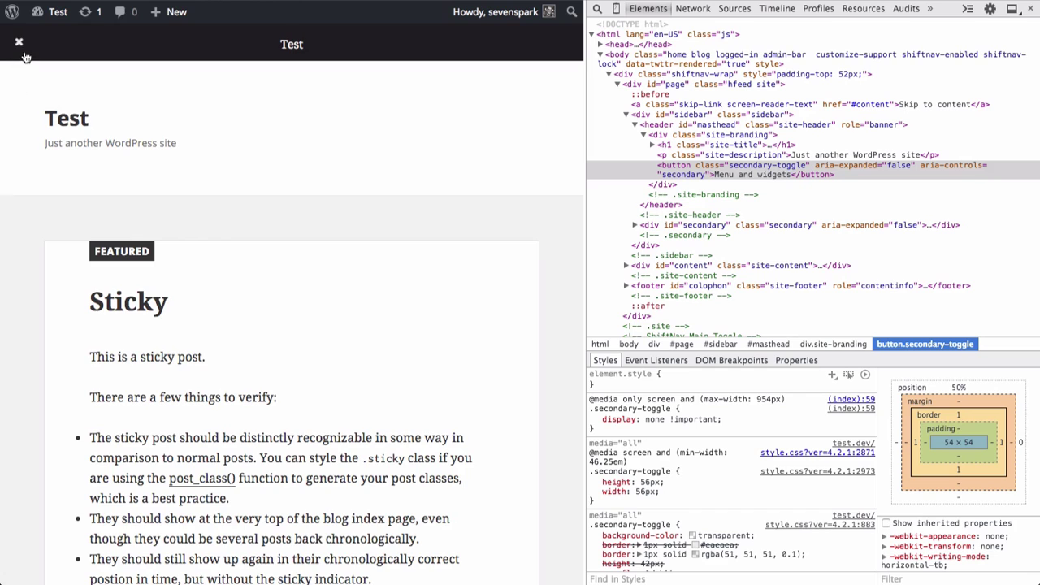
pyautogui.click(24, 56)
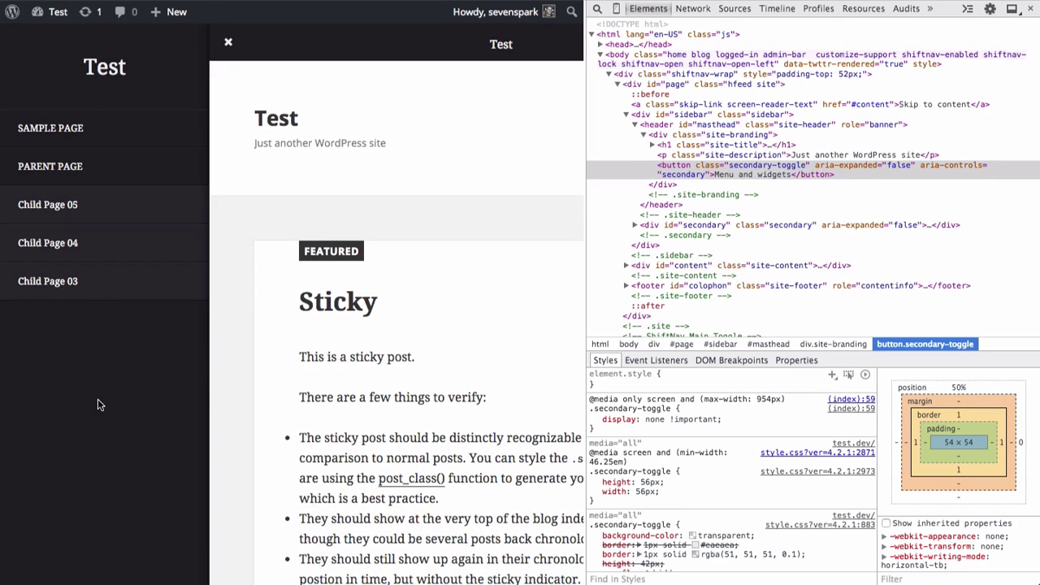
pyautogui.rightClick(98, 404)
pyautogui.click(154, 584)
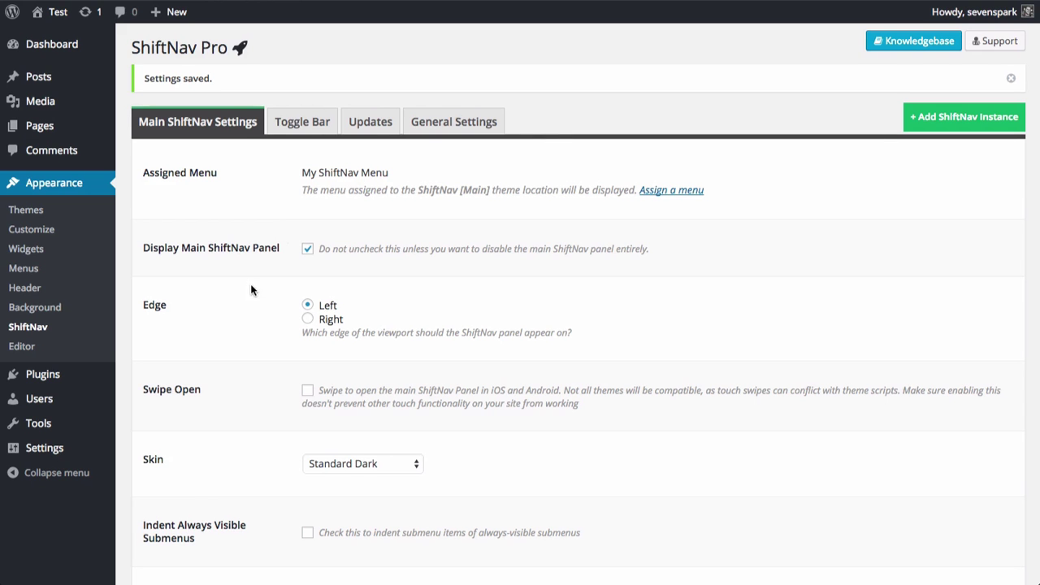
# Review the Main ShiftNav Settings, including the available skins and the Top Image chooser, without changing anything
pyautogui.scroll(-2, 250, 290)
pyautogui.click(342, 383)
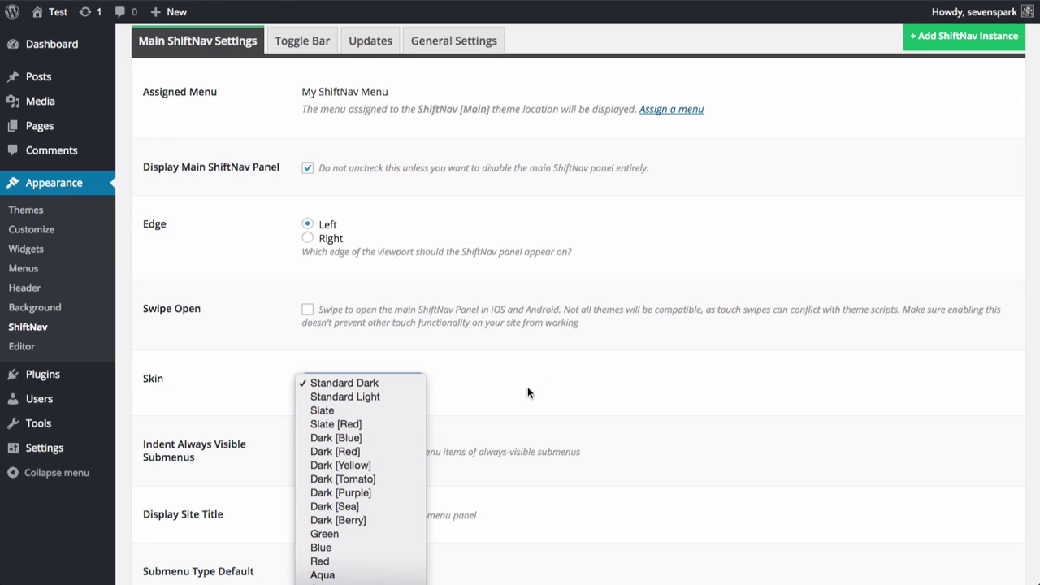
pyautogui.click(517, 410)
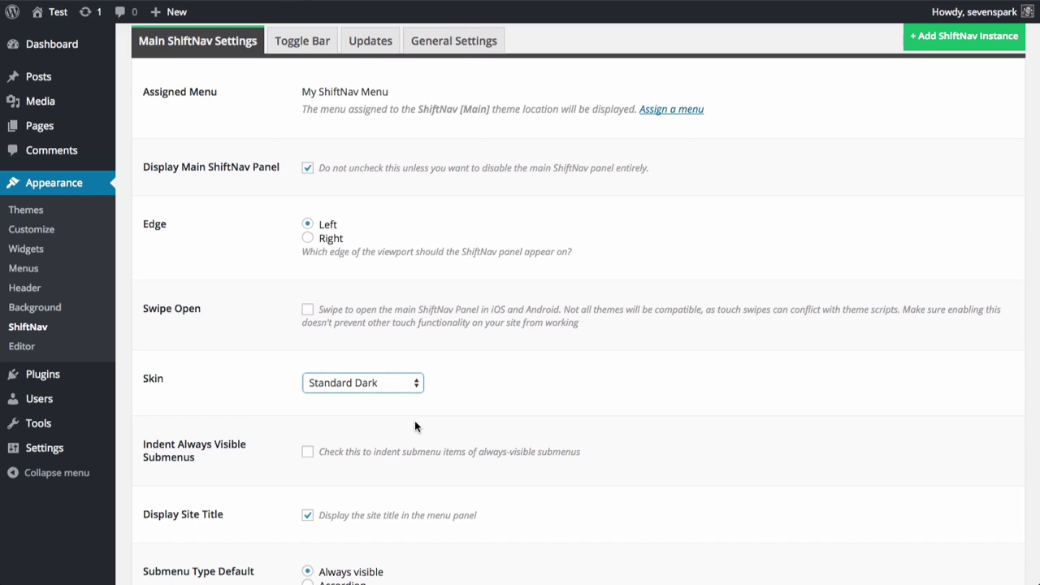
pyautogui.scroll(-5, 414, 421)
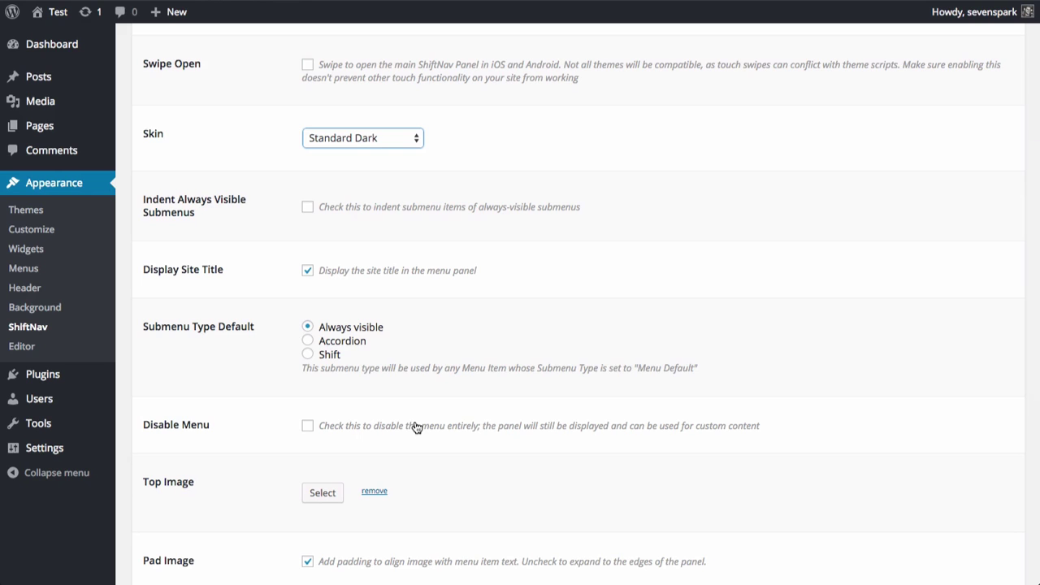
pyautogui.scroll(-3, 376, 410)
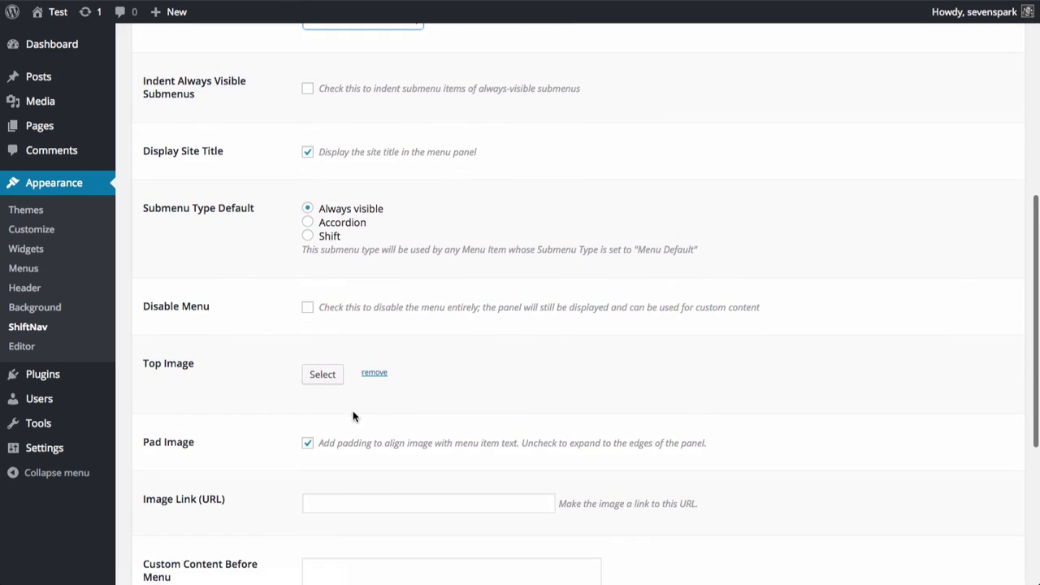
pyautogui.click(323, 375)
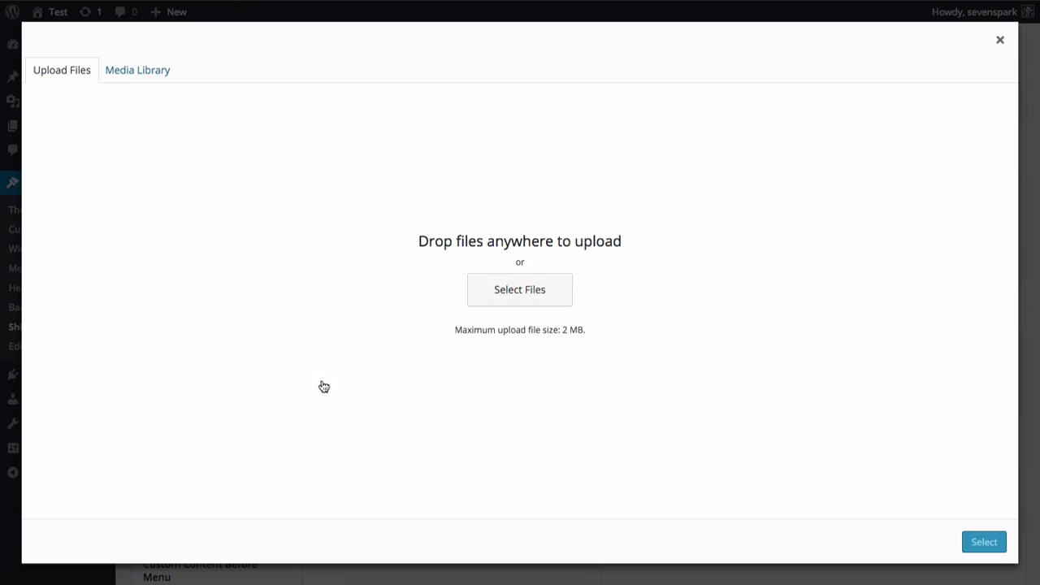
pyautogui.click(1000, 41)
pyautogui.scroll(-5, 976, 51)
pyautogui.scroll(10, 411, 386)
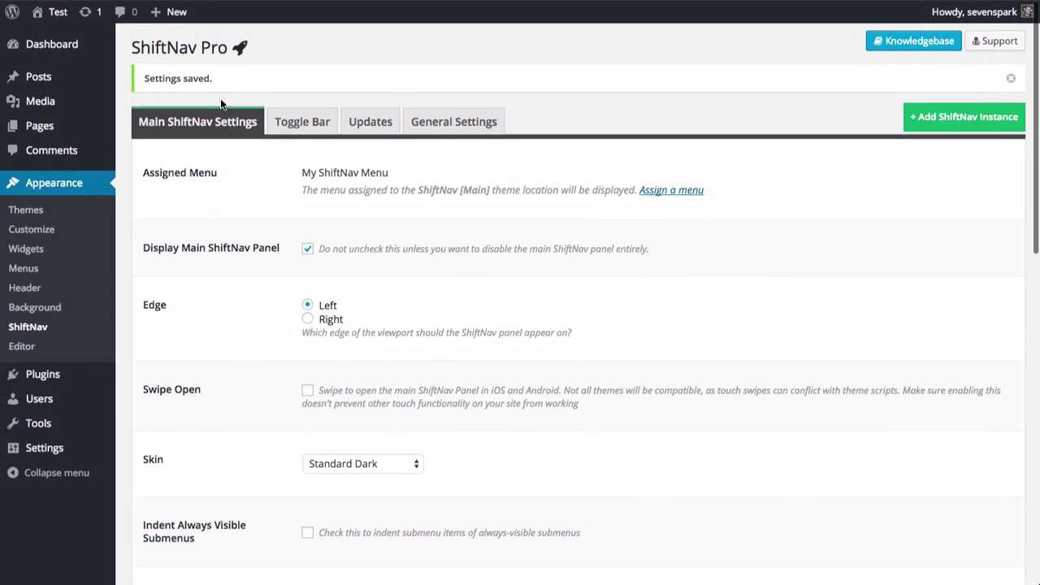
# Review the Toggle Bar settings, including Toggle Content and the text and background color pickers, leaving every value as is
pyautogui.click(300, 127)
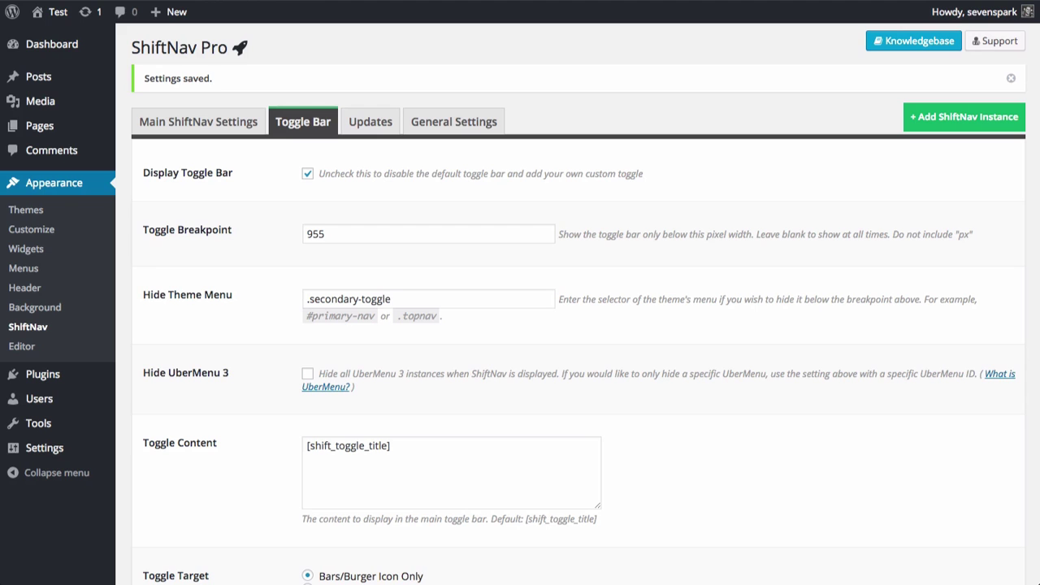
pyautogui.scroll(-2, 363, 382)
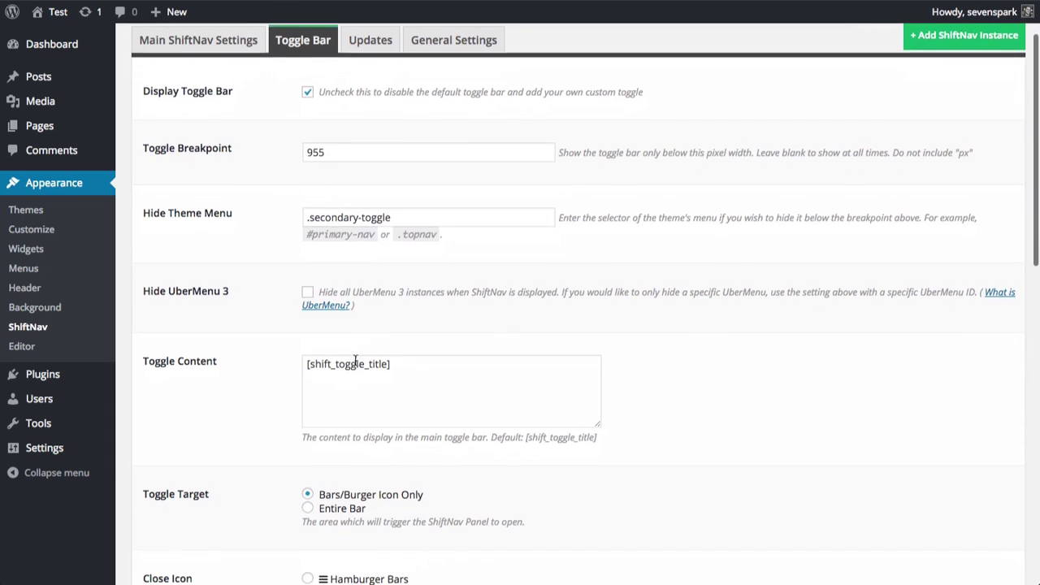
pyautogui.click(363, 393)
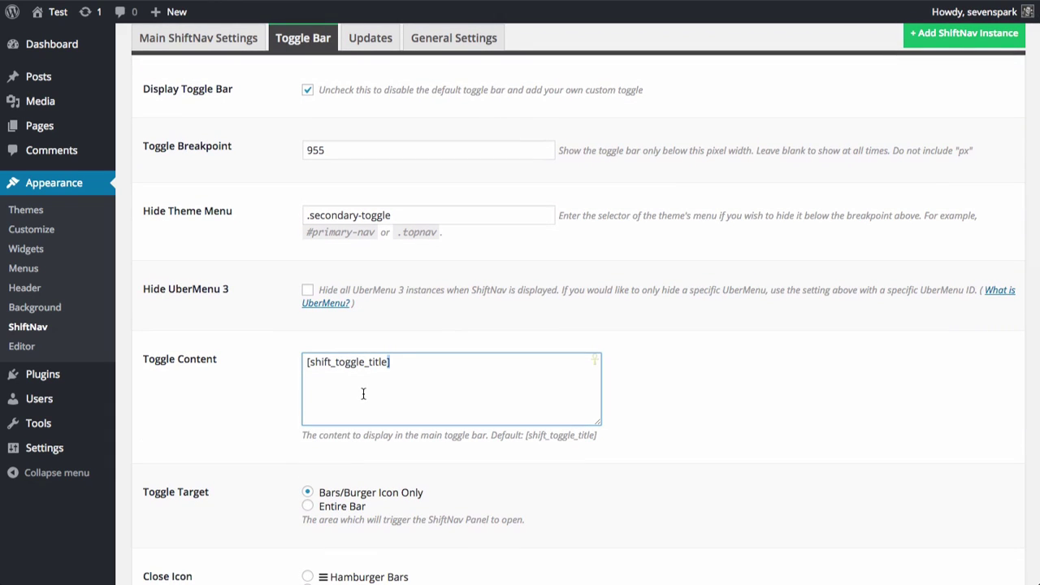
pyautogui.scroll(-12, 363, 394)
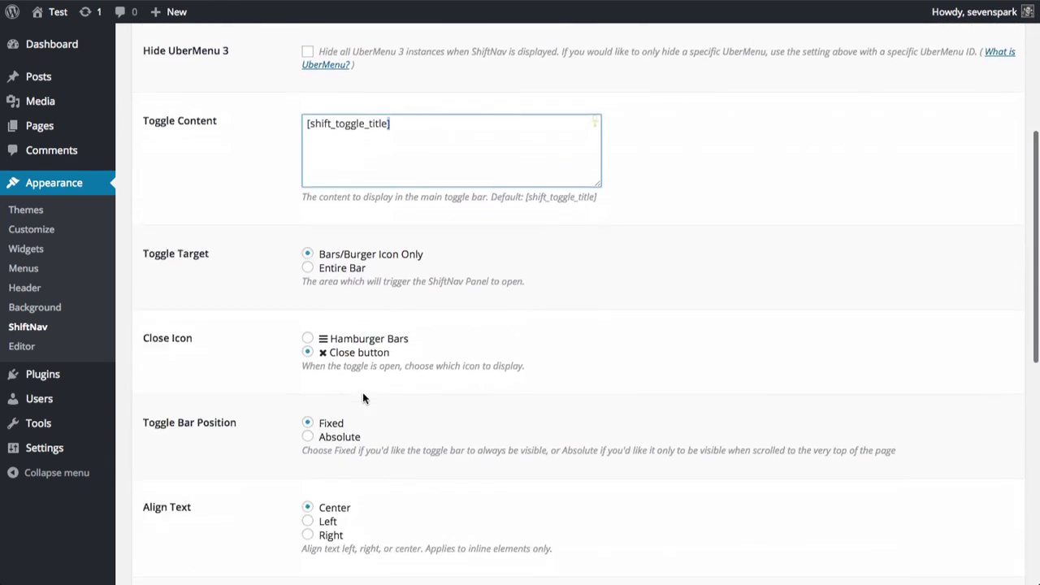
pyautogui.click(357, 406)
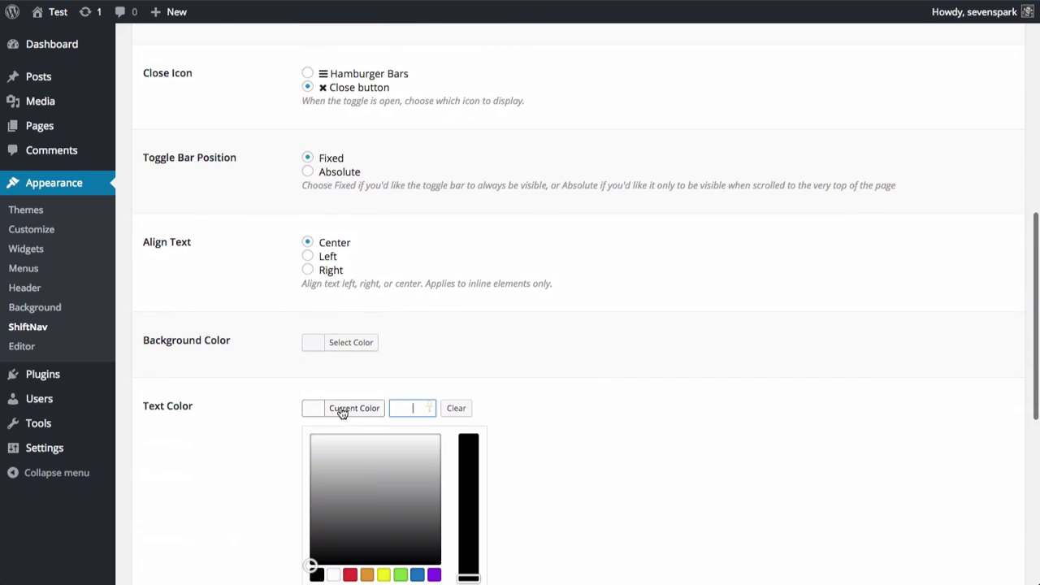
pyautogui.click(345, 342)
pyautogui.click(581, 343)
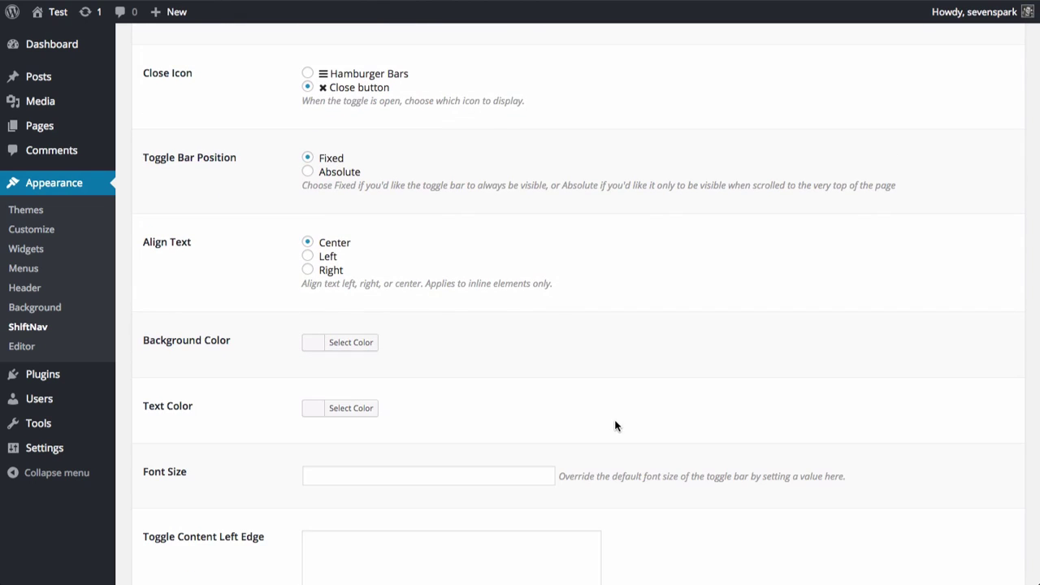
# Review the General Settings, including CSS Tweaks and the size options, and the Updates settings with the License Code field, without changing anything
pyautogui.scroll(14, 578, 529)
pyautogui.click(424, 130)
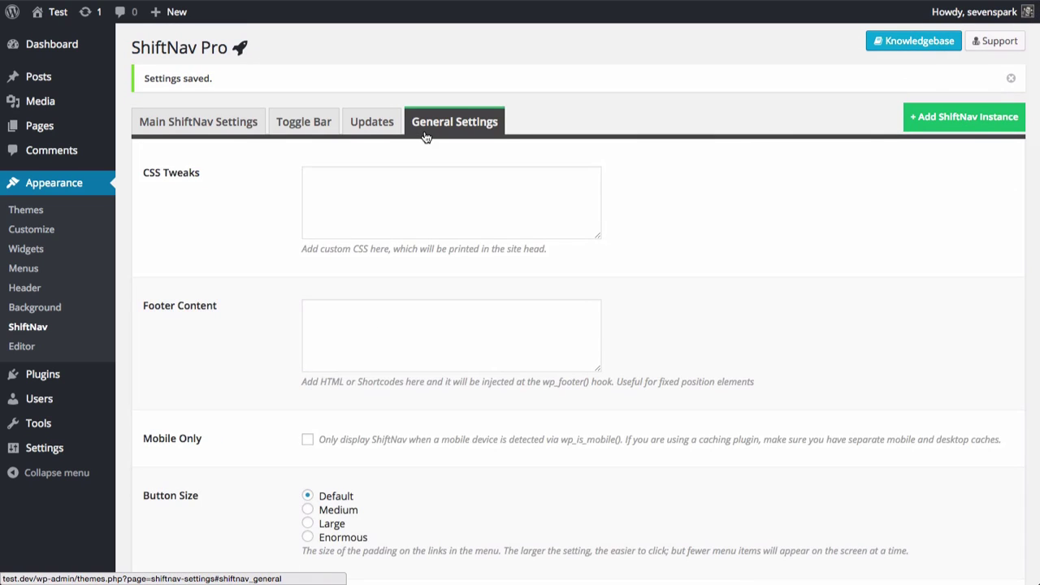
pyautogui.click(449, 216)
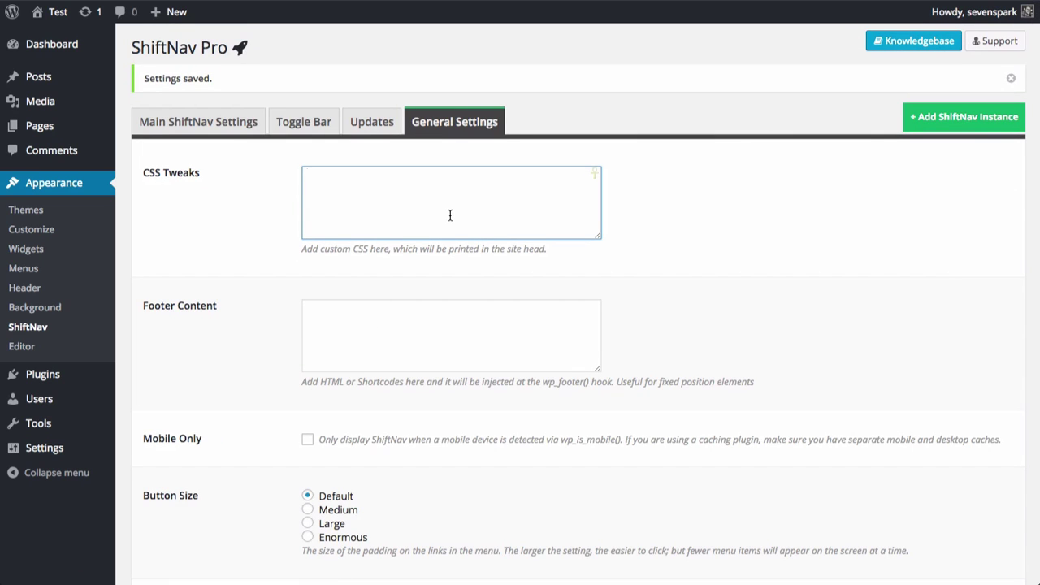
pyautogui.scroll(-9, 449, 215)
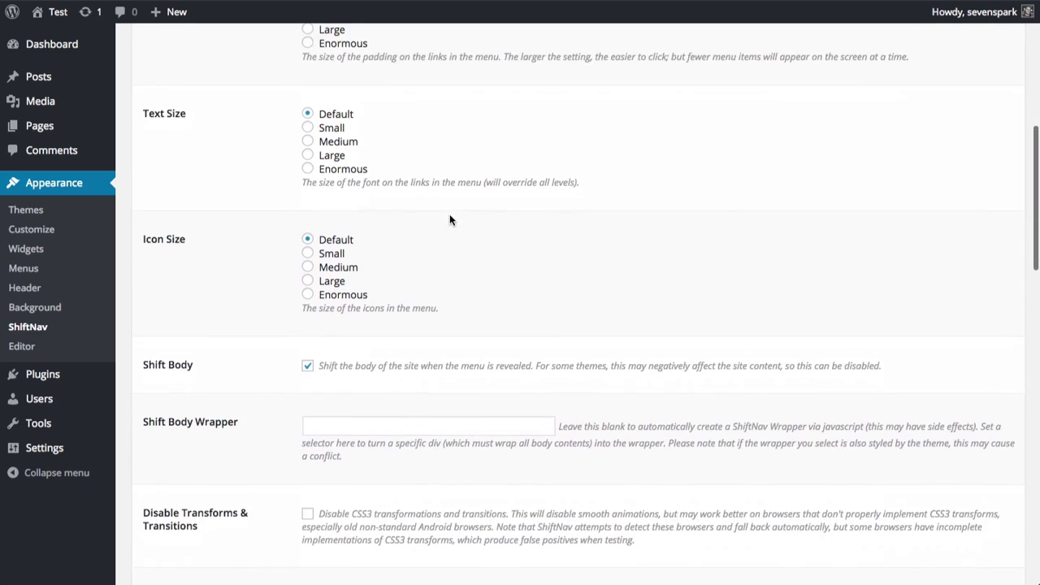
pyautogui.scroll(-7, 450, 215)
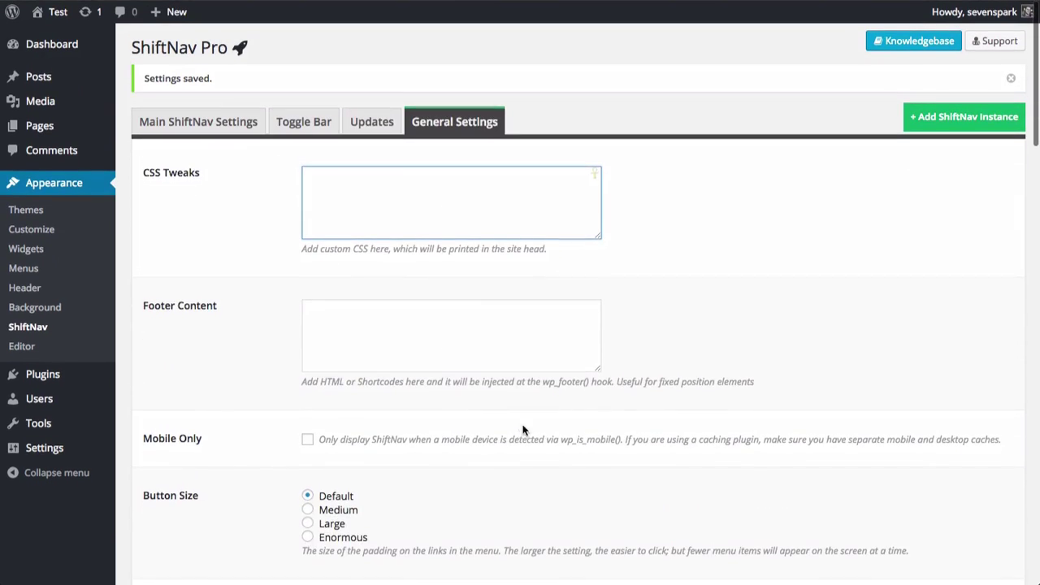
pyautogui.click(375, 121)
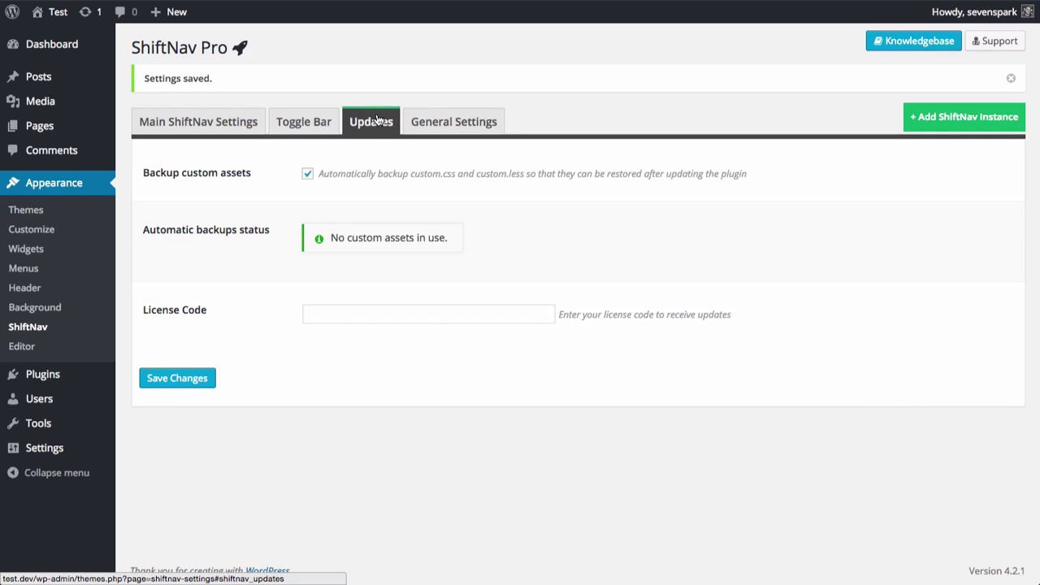
pyautogui.click(366, 316)
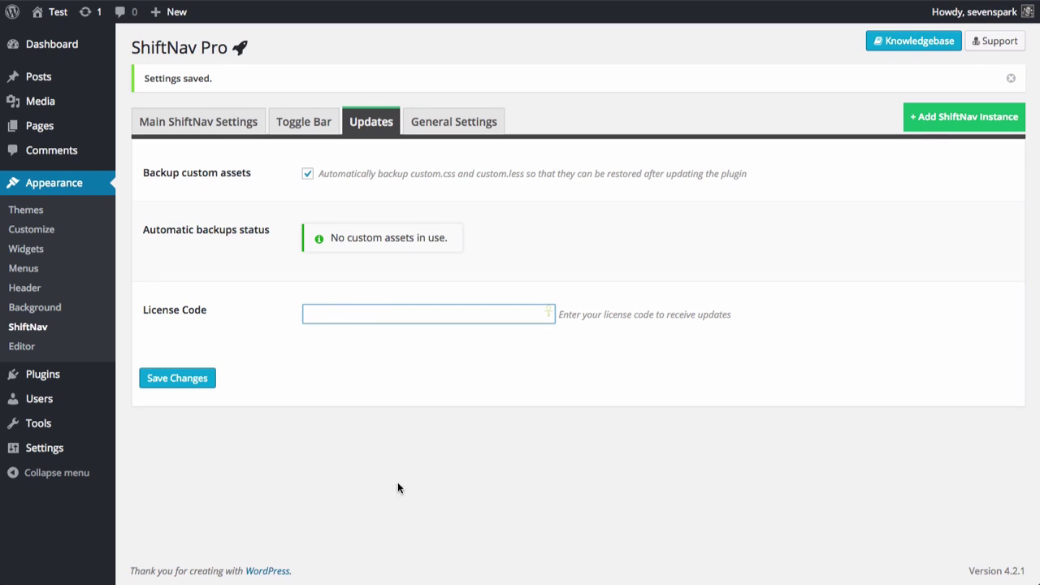
# In My ShiftNav Menu, open the ShiftNav settings of the Parent Page item and set its icon to the heart
pyautogui.click(24, 271)
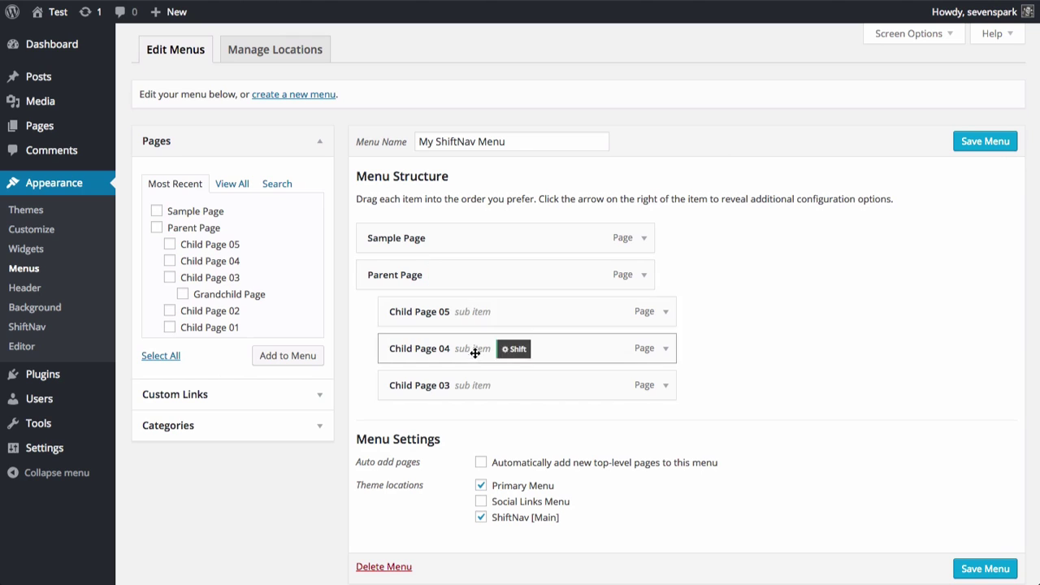
pyautogui.moveTo(448, 283)
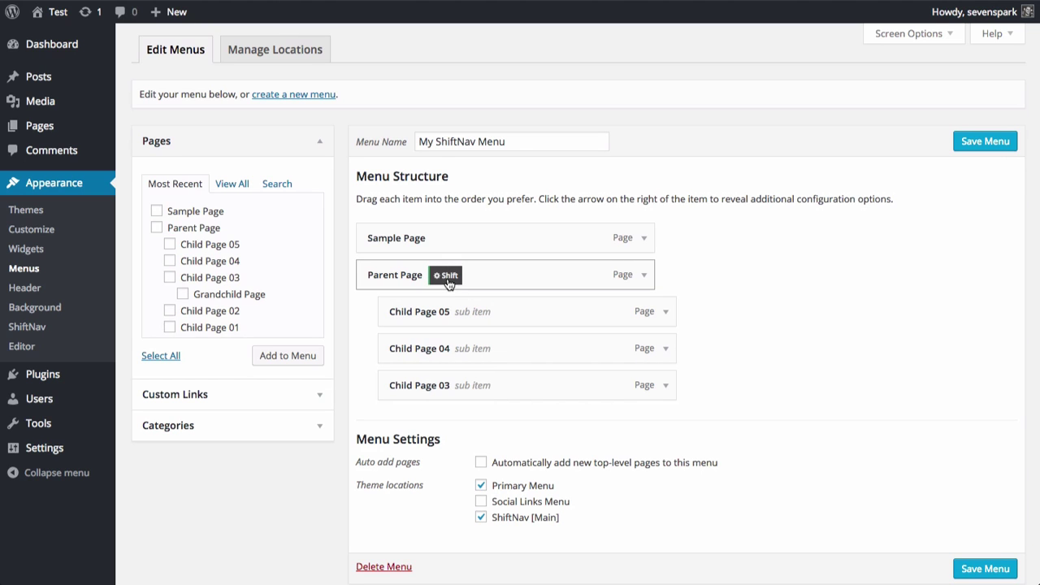
pyautogui.click(447, 277)
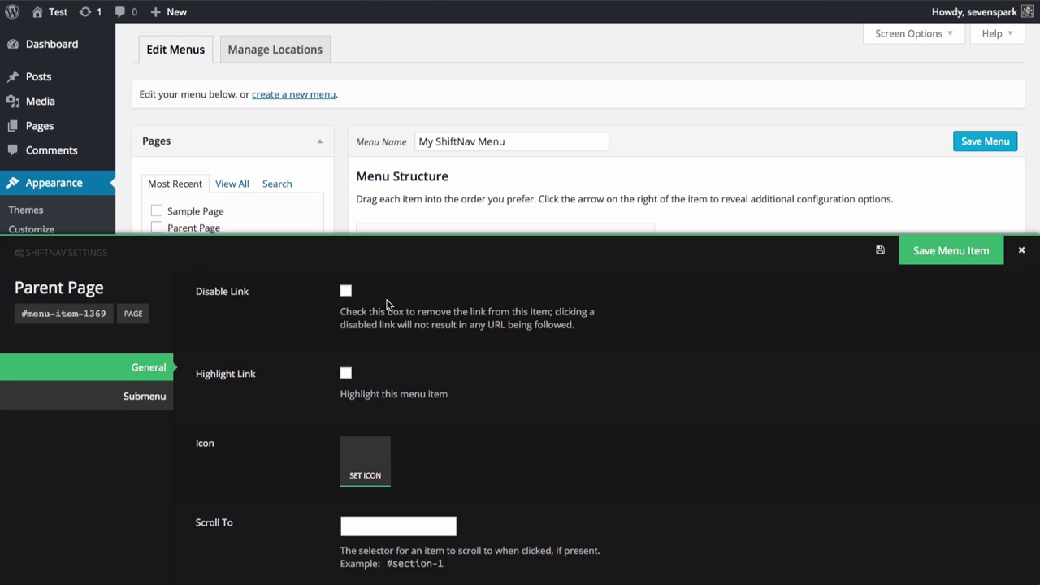
pyautogui.click(367, 469)
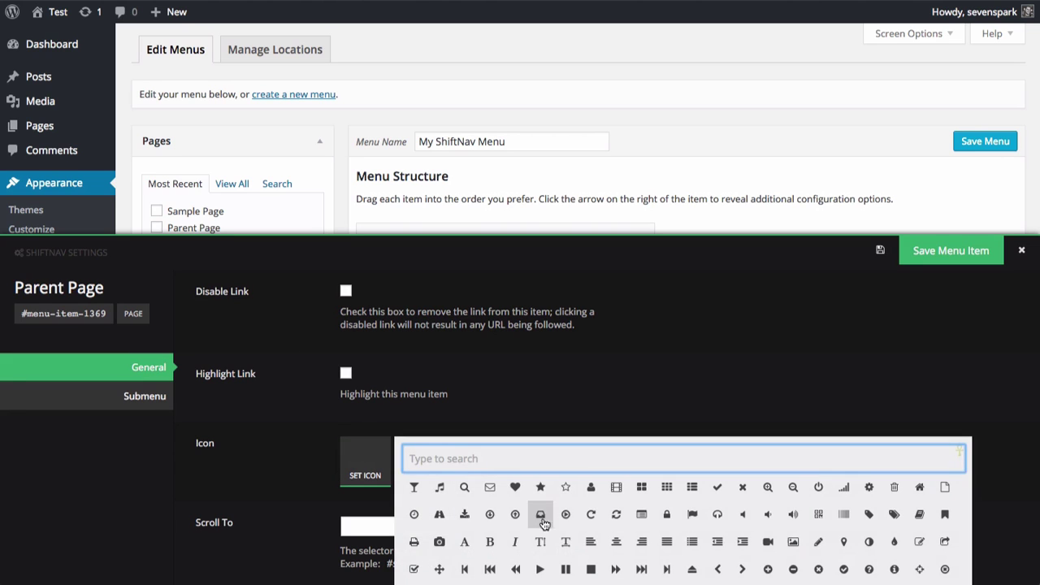
pyautogui.click(515, 488)
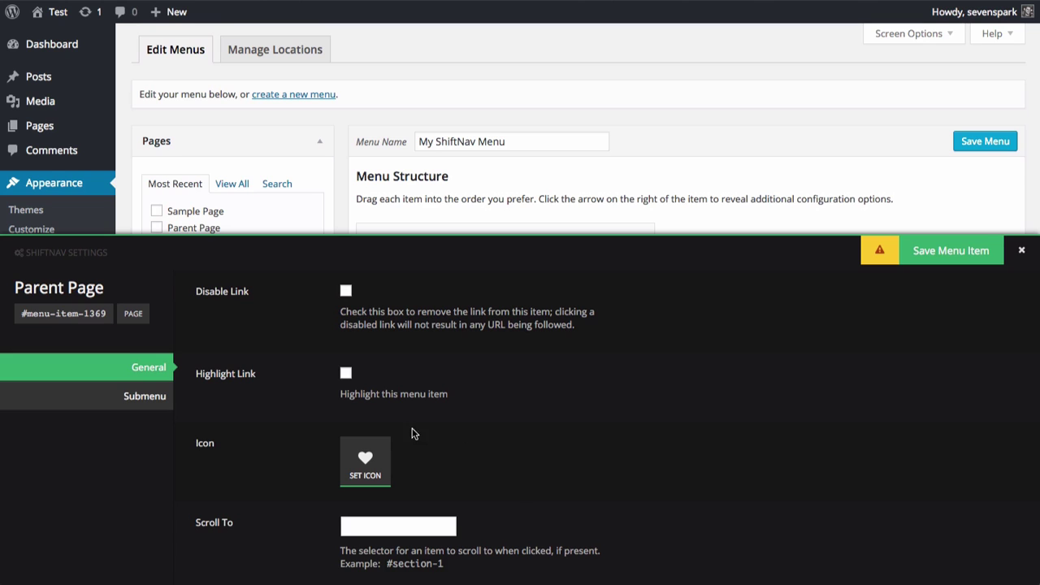
# Check the Submenu Type choices available for the Parent Page item, leaving it at Menu Default
pyautogui.click(122, 396)
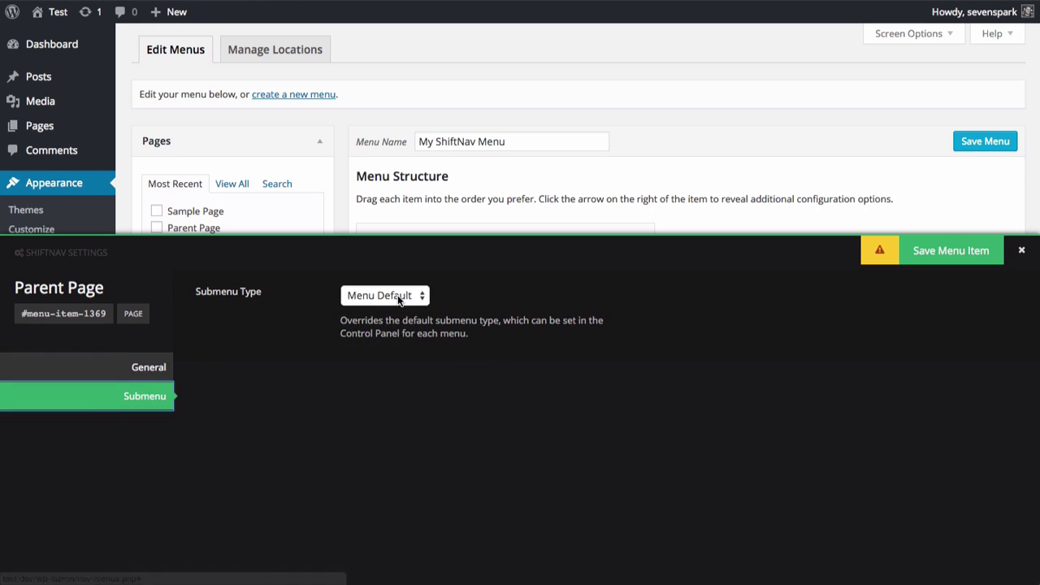
pyautogui.click(400, 296)
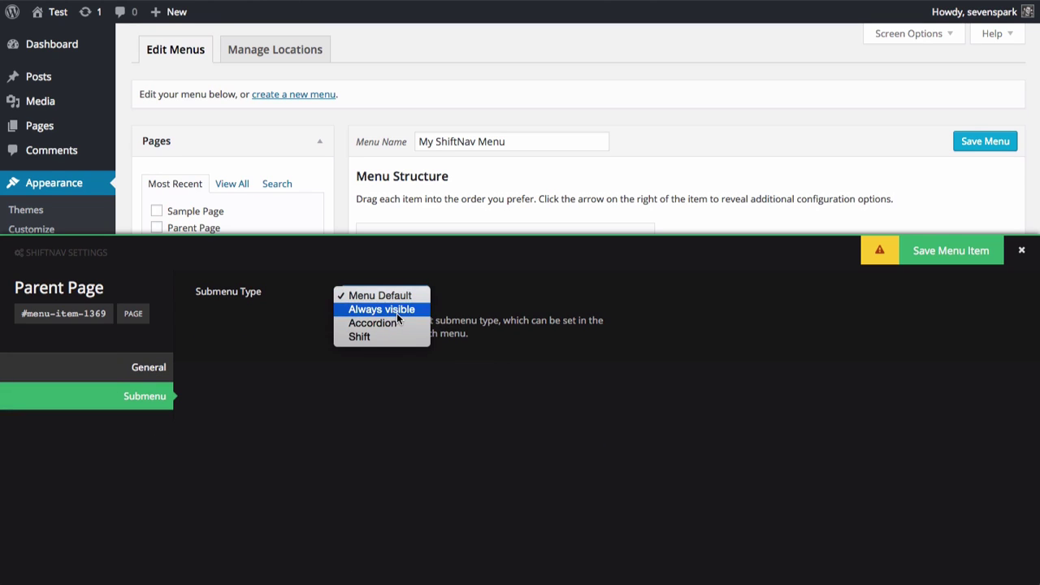
pyautogui.click(538, 324)
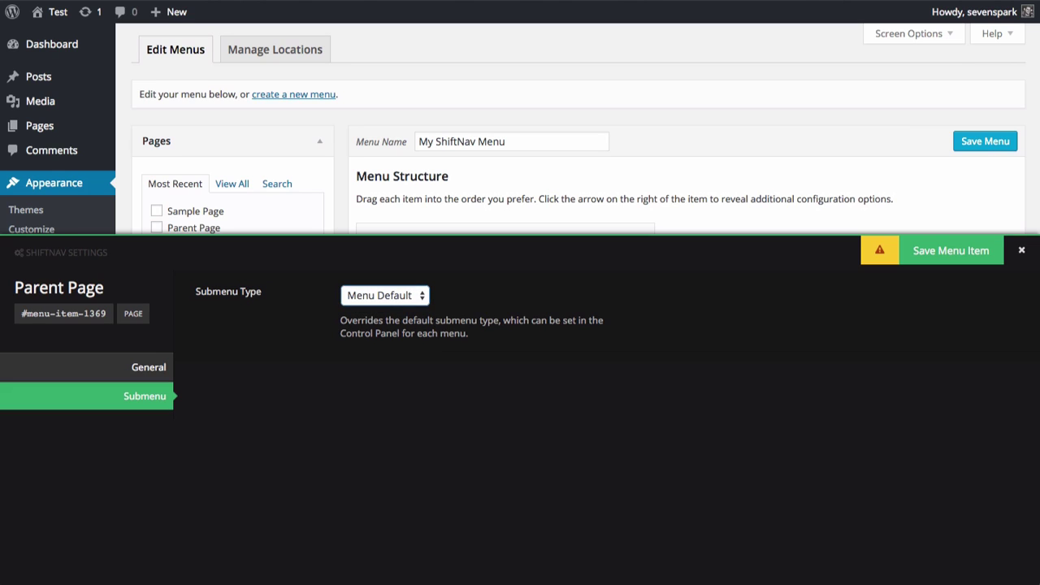